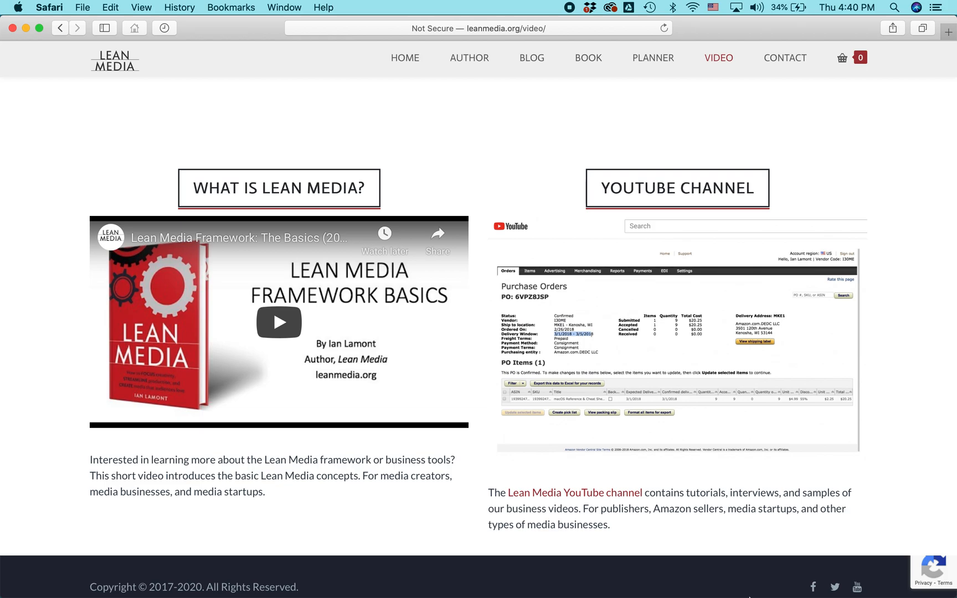
- Switch to Amazon Advertising in Chrome and start creating a new campaign
key(super+Tab)
key(super+Tab)
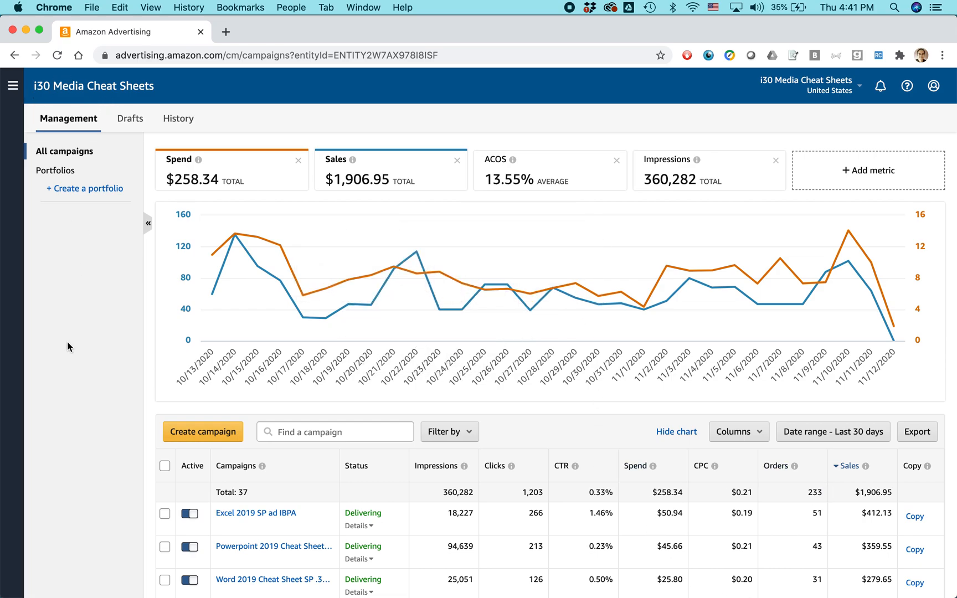
click(205, 433)
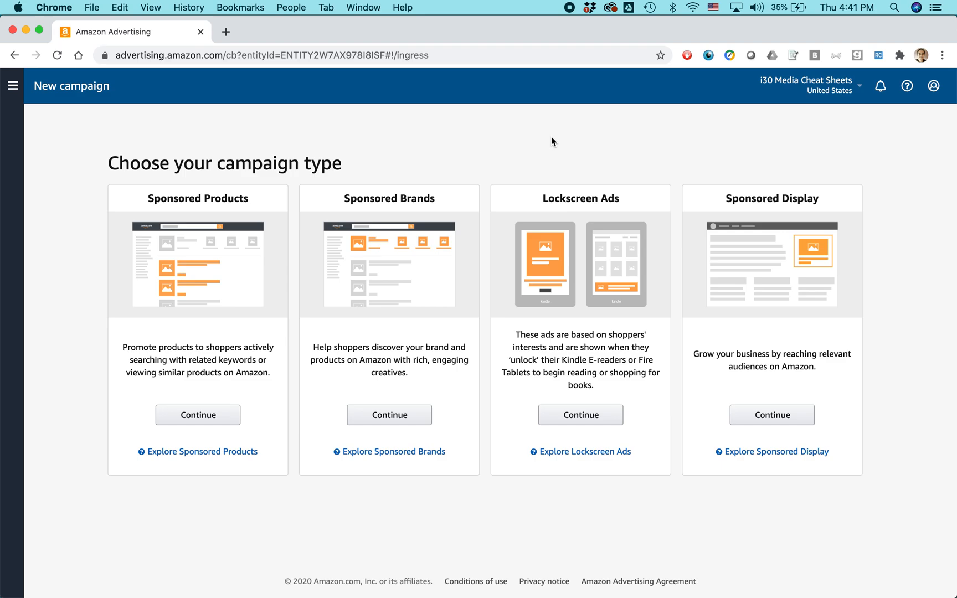
drag(346, 200, 439, 201)
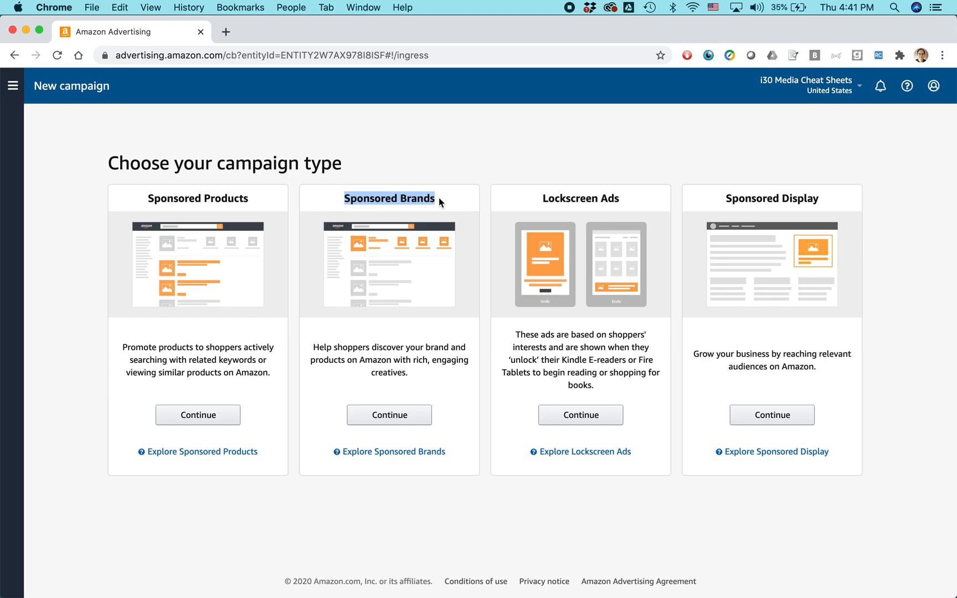
click(215, 201)
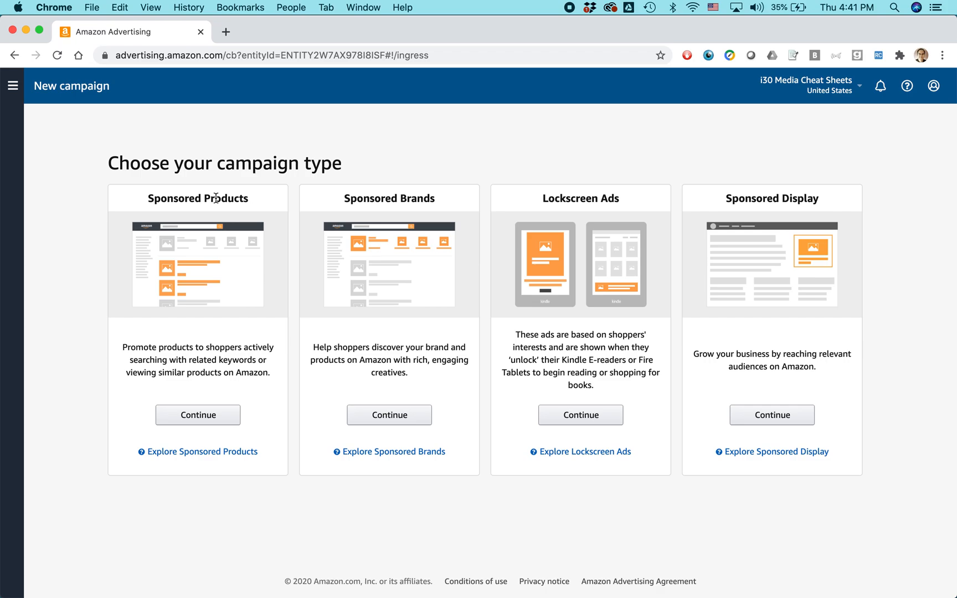
- Examine the sponsored related products on the Word 2019 Intermediate cheat sheet's Amazon page in Firefox and return to Chrome
key(super+Tab)
key(super+Tab)
key(super+Tab)
key(super+Tab)
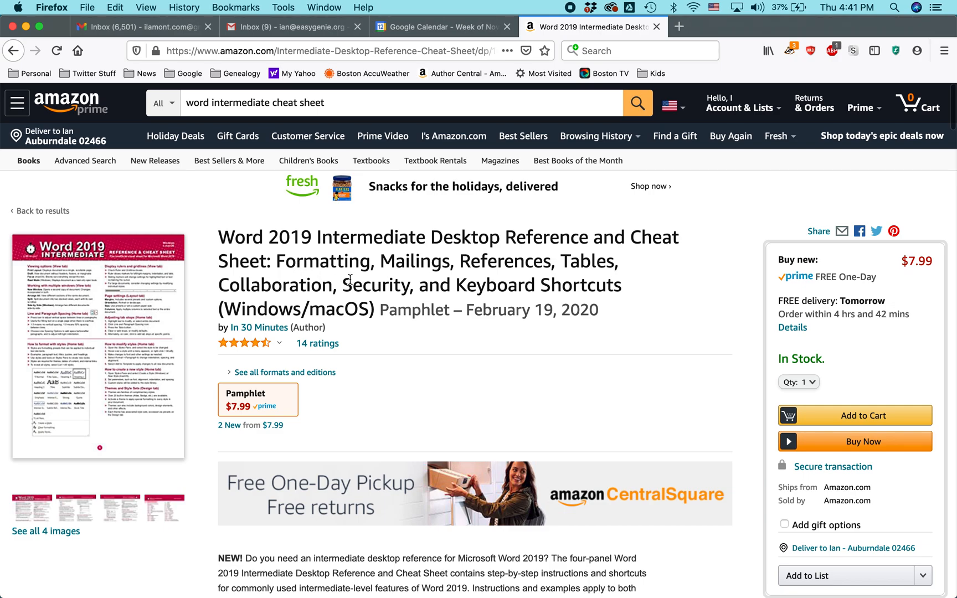
scroll(350, 280, down, 15)
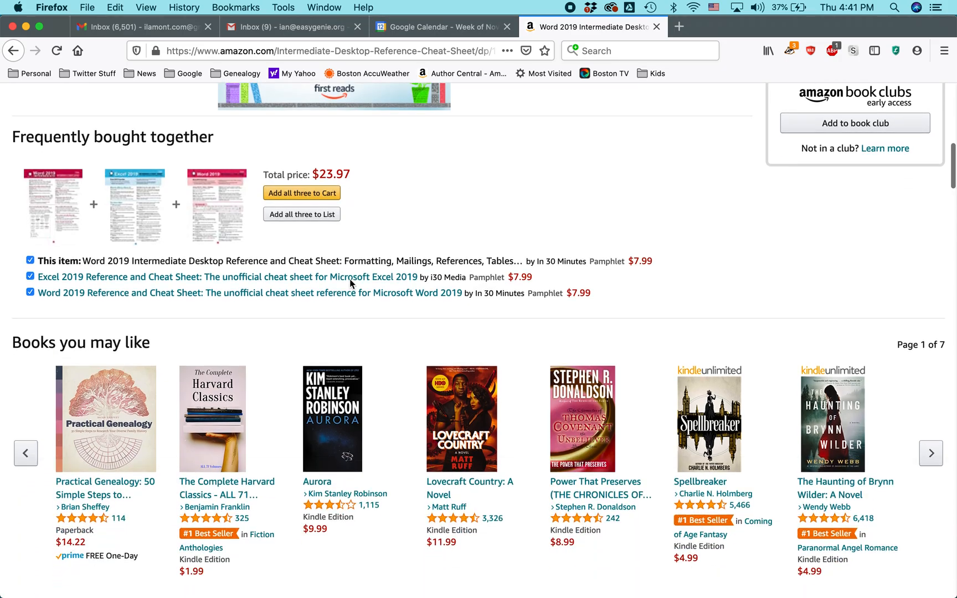
scroll(350, 284, down, 6)
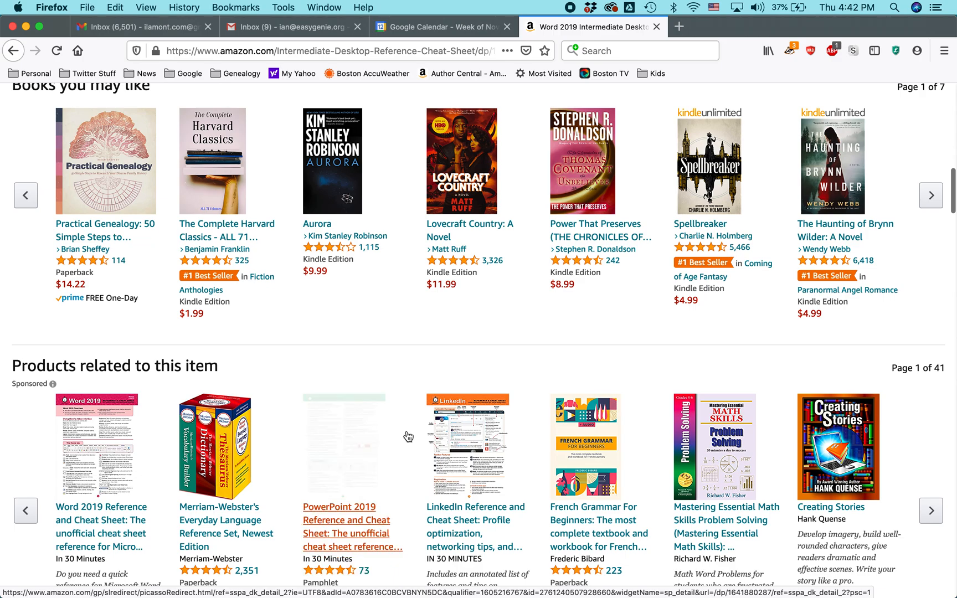
scroll(408, 437, up, 15)
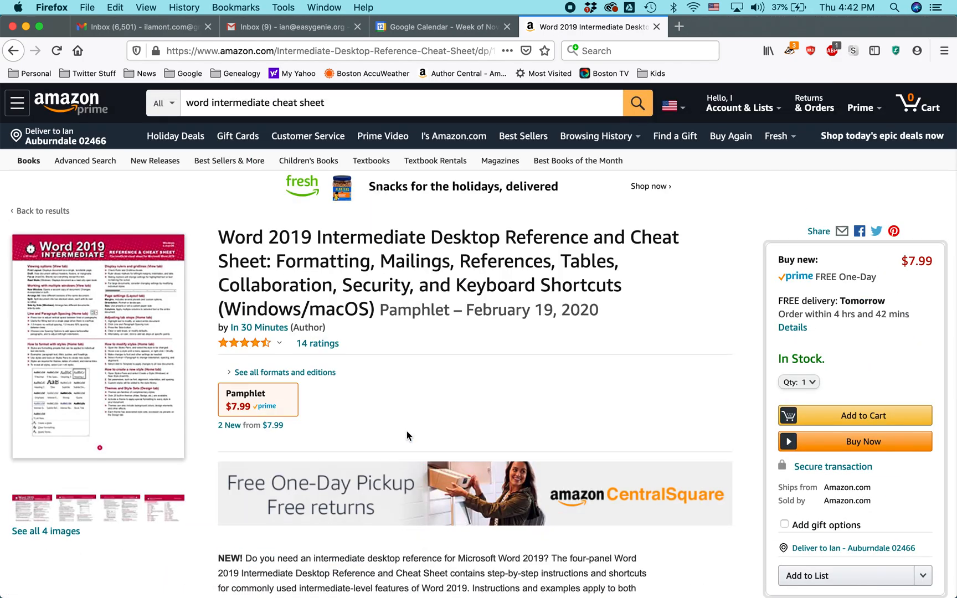
key(super+Tab)
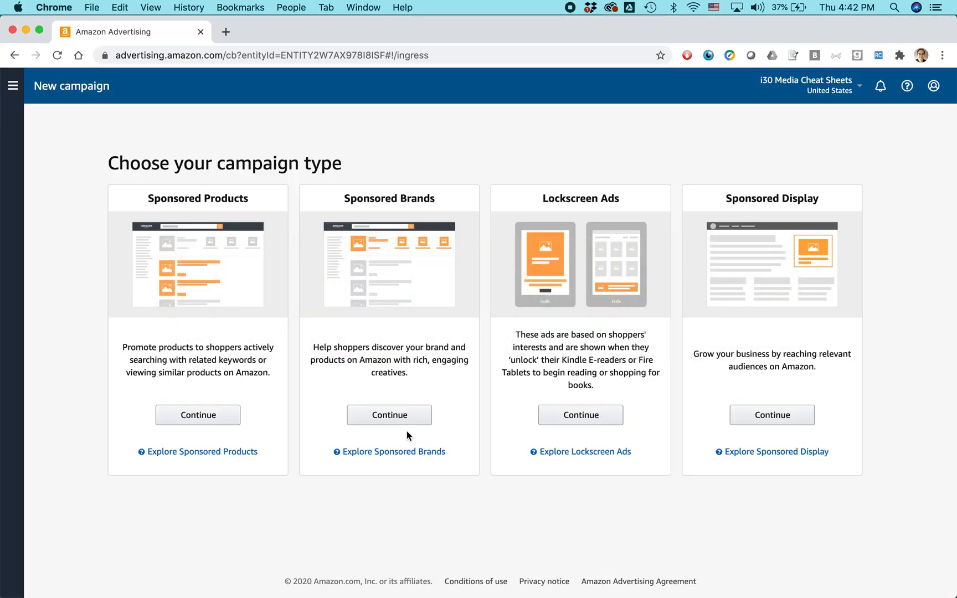
- Choose the Sponsored Products campaign type and name the campaign "Word Intermediate CS SP Nov 11"
click(200, 423)
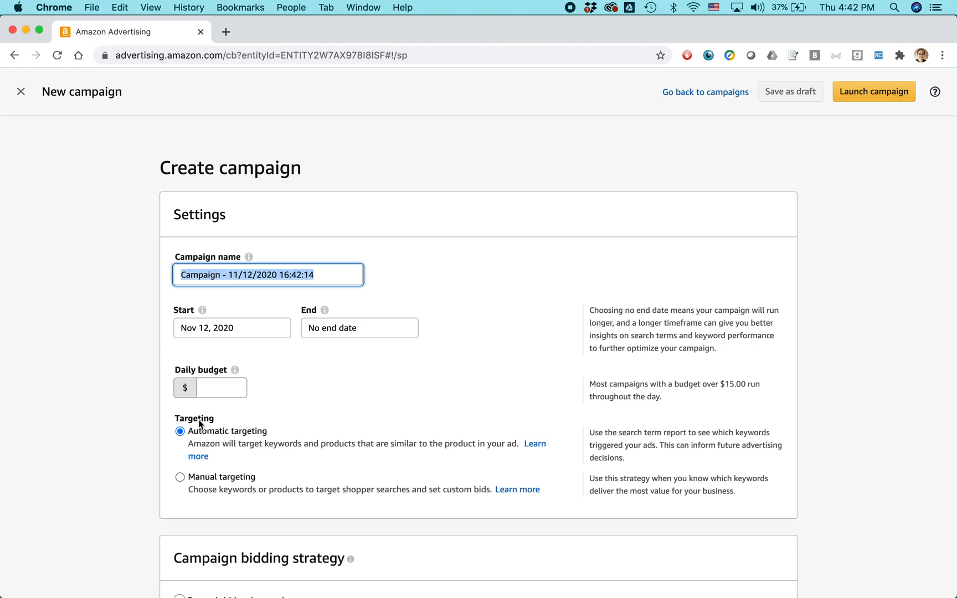
text(Word In)
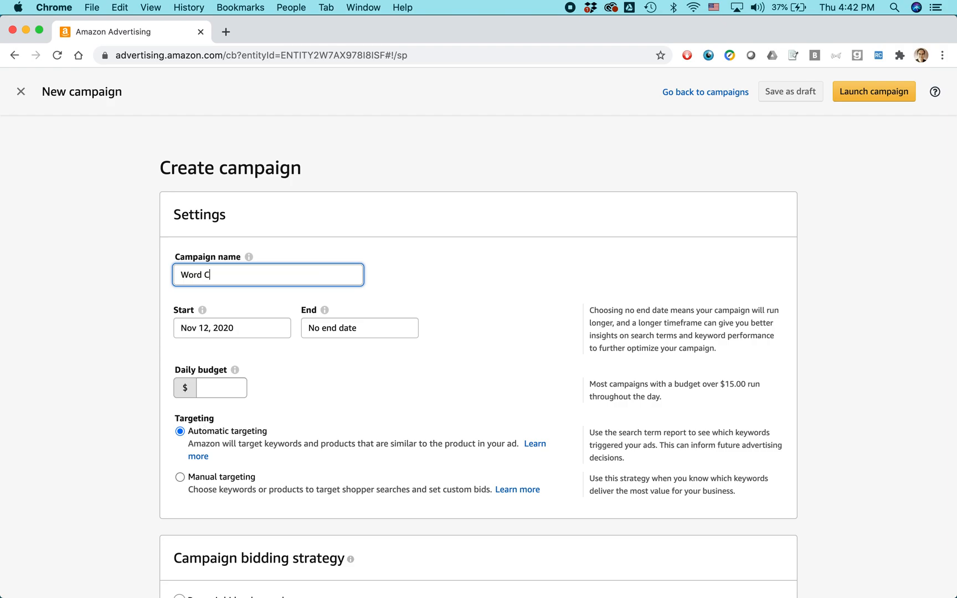
text(termediate CS SP)
text(Nov 11)
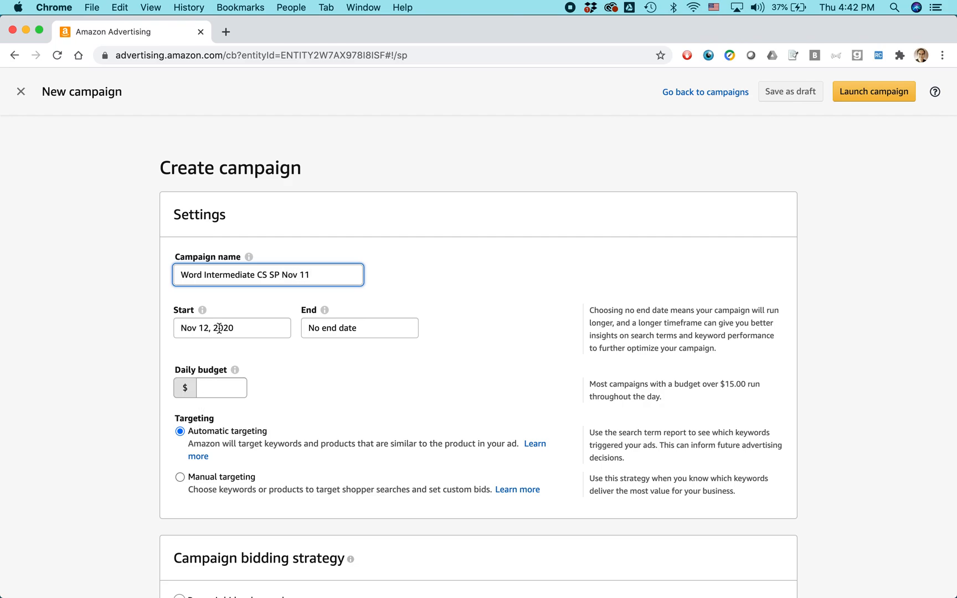
- Set the campaign's daily budget to $25.00 and choose manual targeting
click(215, 388)
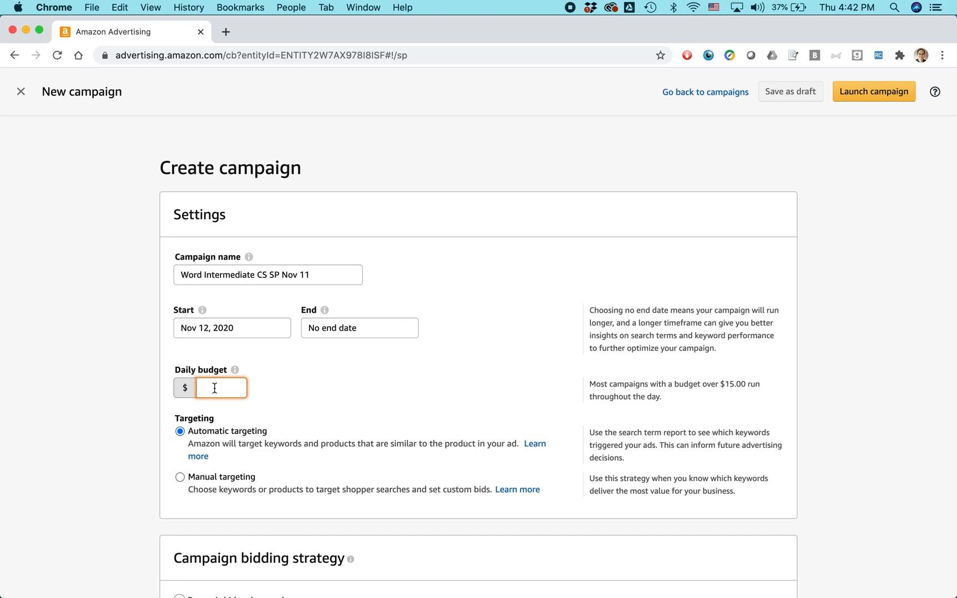
text(25.)
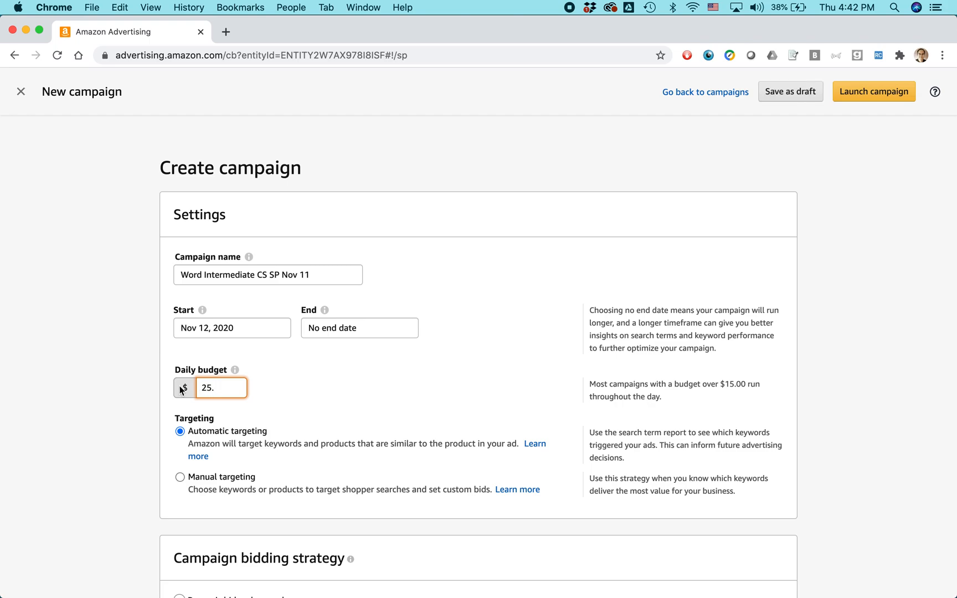
click(130, 391)
scroll(362, 385, down, 5)
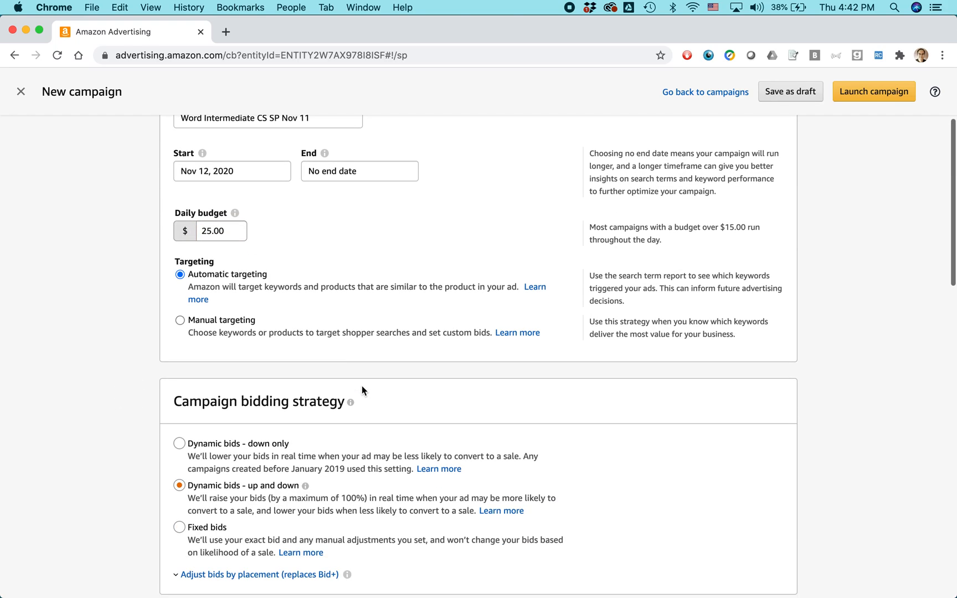
click(180, 320)
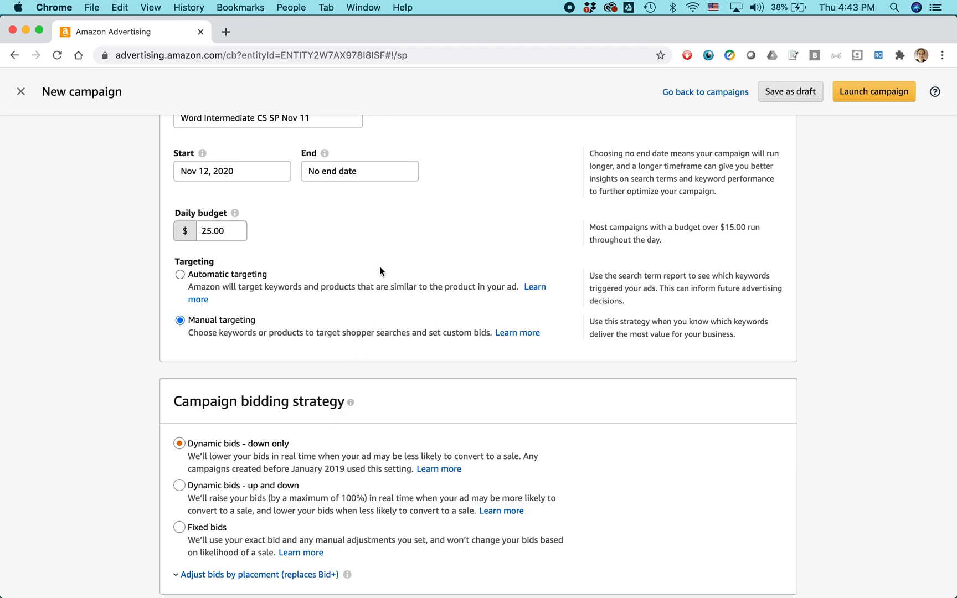
- Expand the bid adjustments by placement and set the top of search (first page) increase to 10%
scroll(379, 267, down, 2)
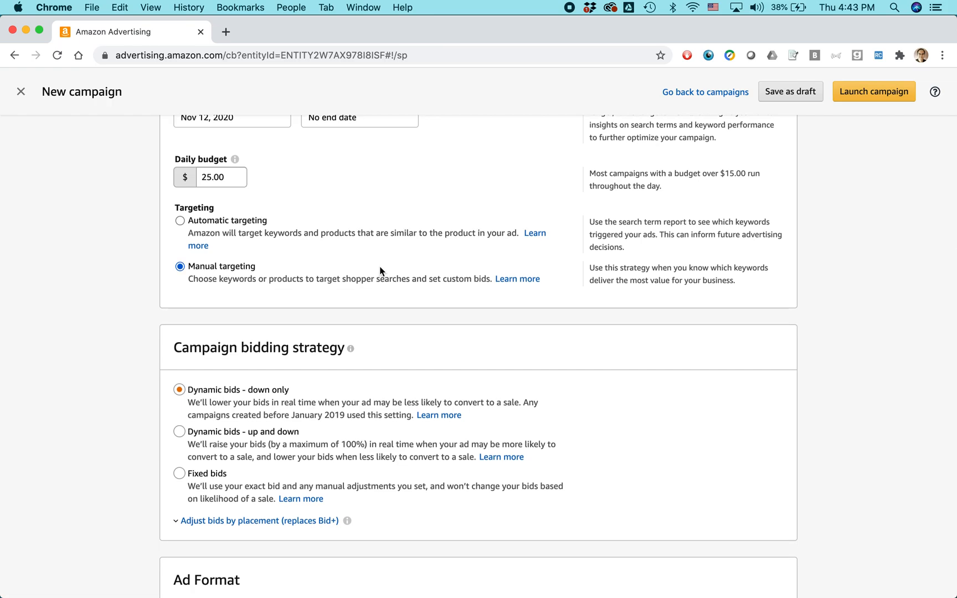
scroll(380, 272, down, 1)
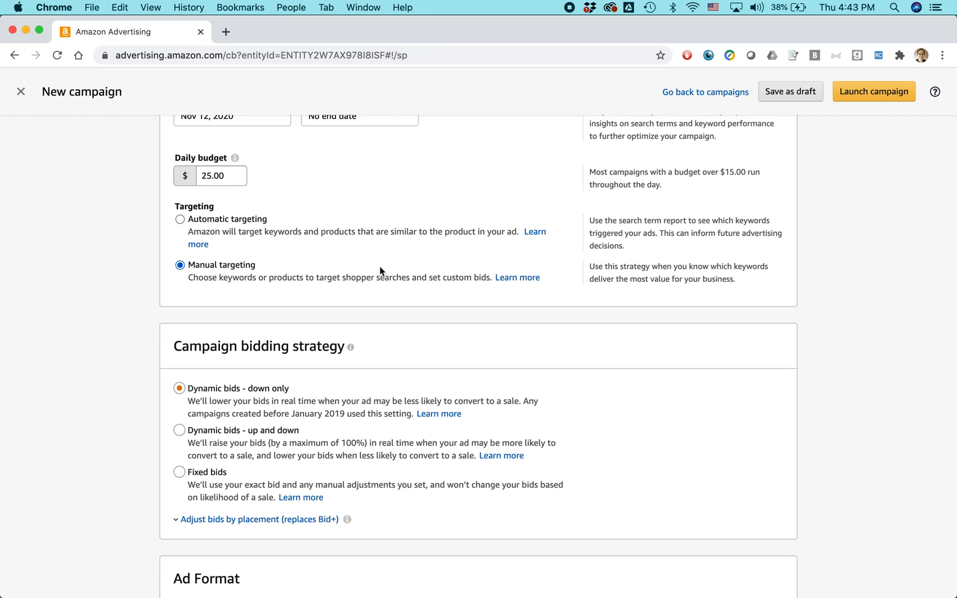
scroll(380, 271, down, 5)
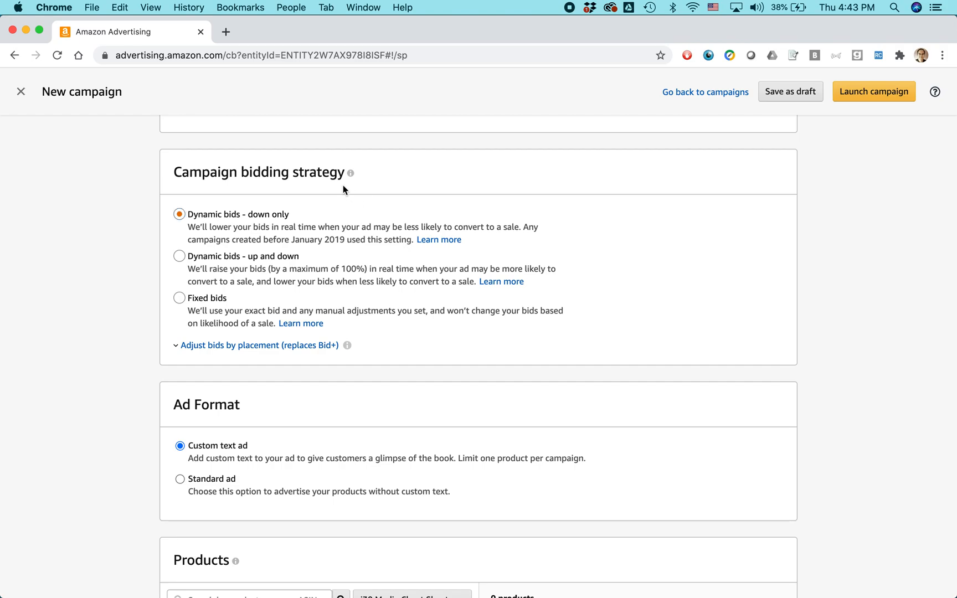
click(211, 349)
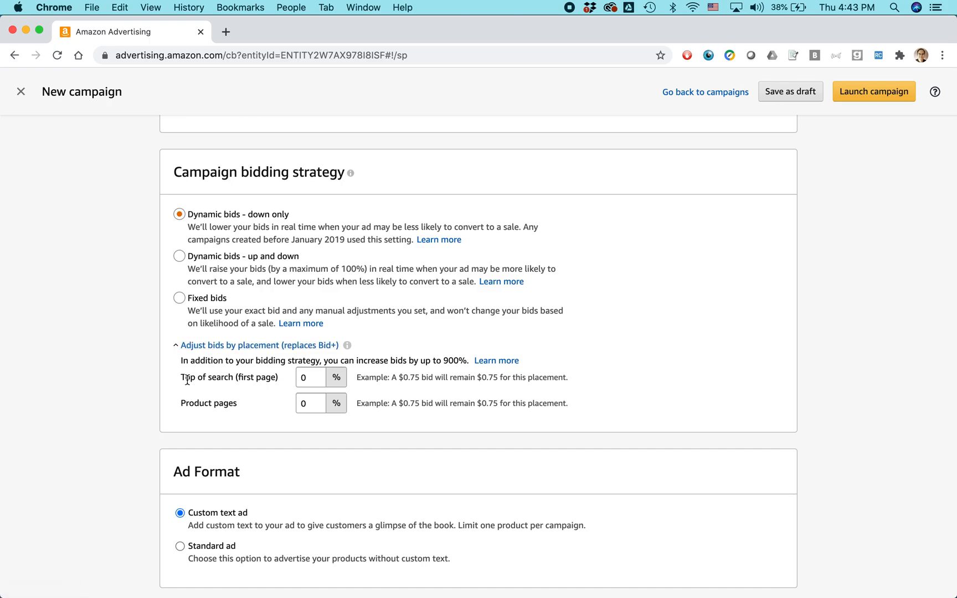
drag(182, 378, 308, 379)
double_click(308, 379)
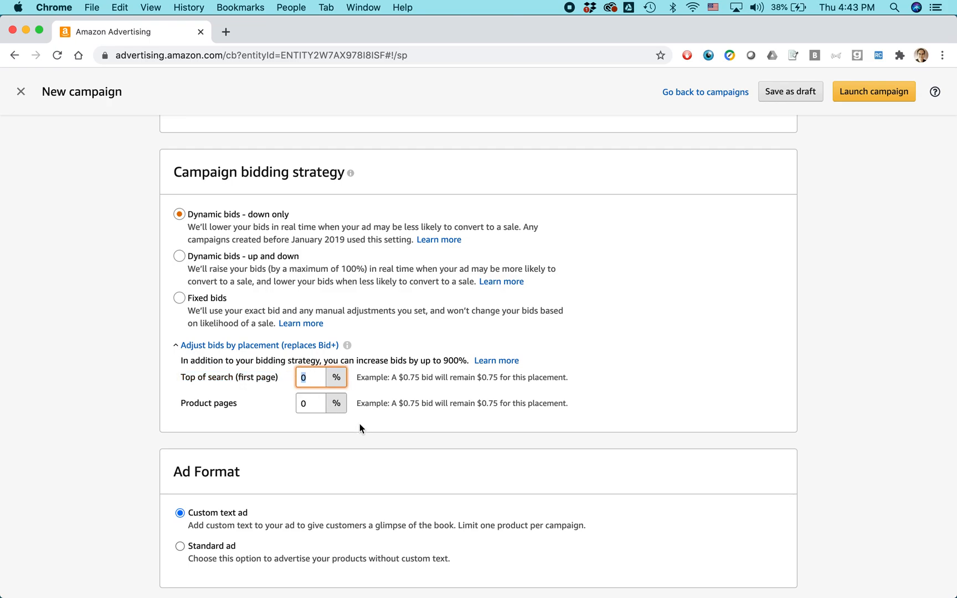
text(10)
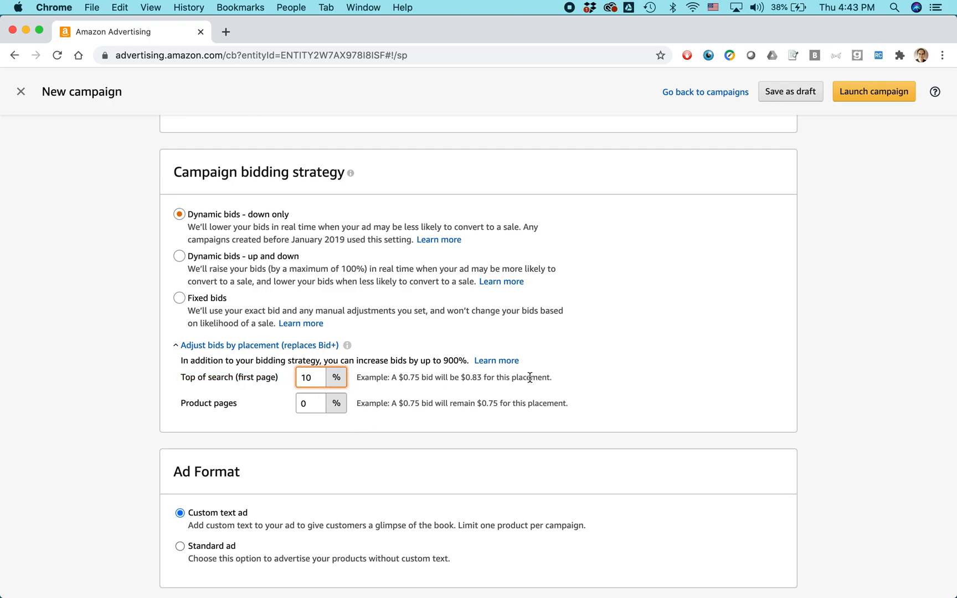
click(683, 353)
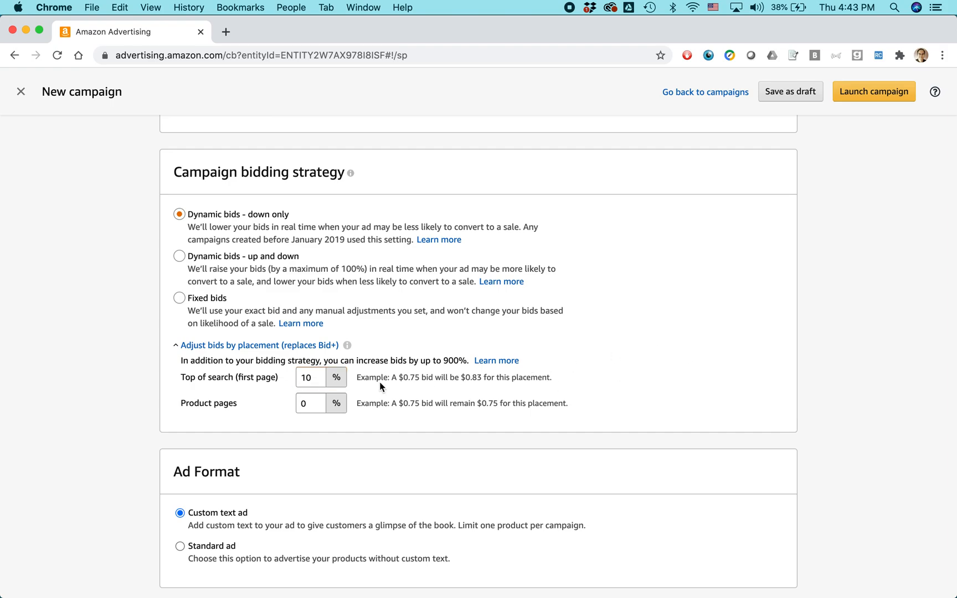
drag(376, 377, 555, 384)
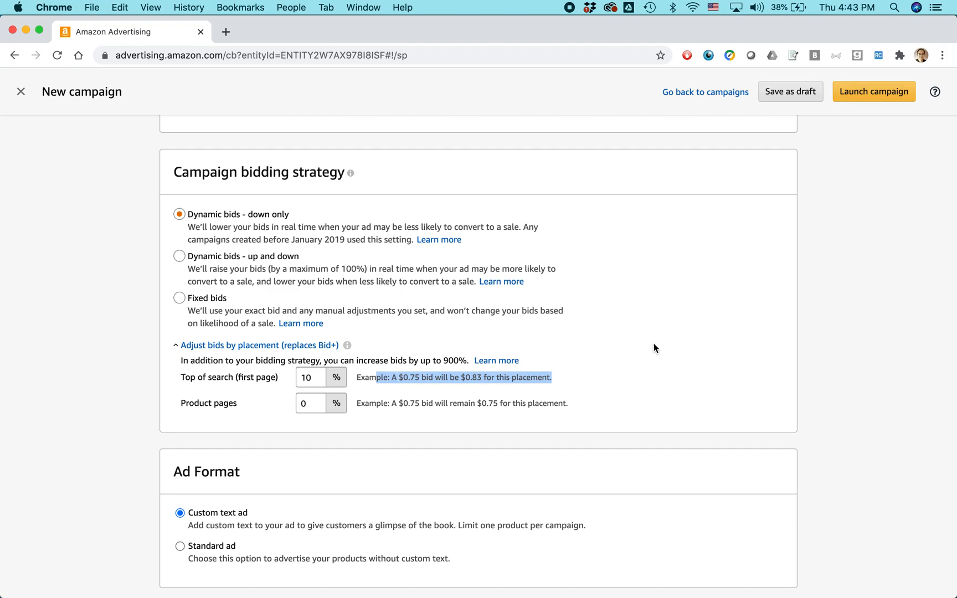
- Switch the product source to all Amazon products and search for "word intermediate cheat sheet"
scroll(654, 348, down, 5)
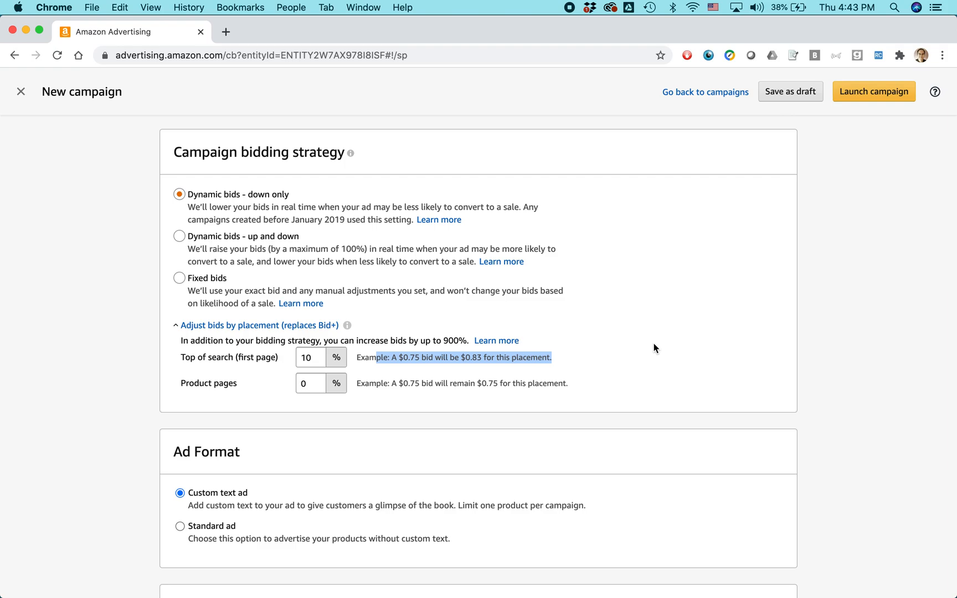
scroll(654, 348, down, 2)
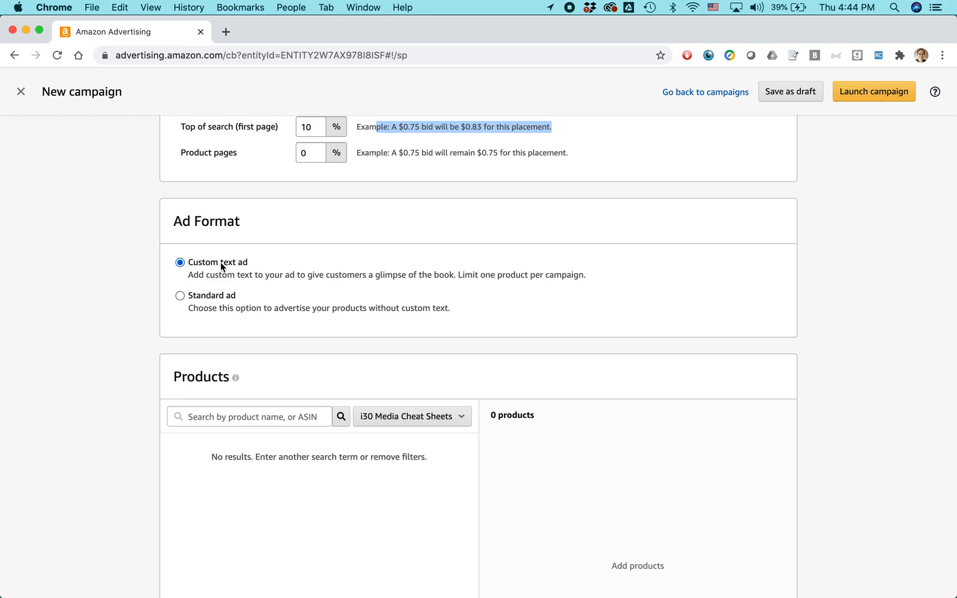
scroll(331, 260, down, 2)
click(233, 312)
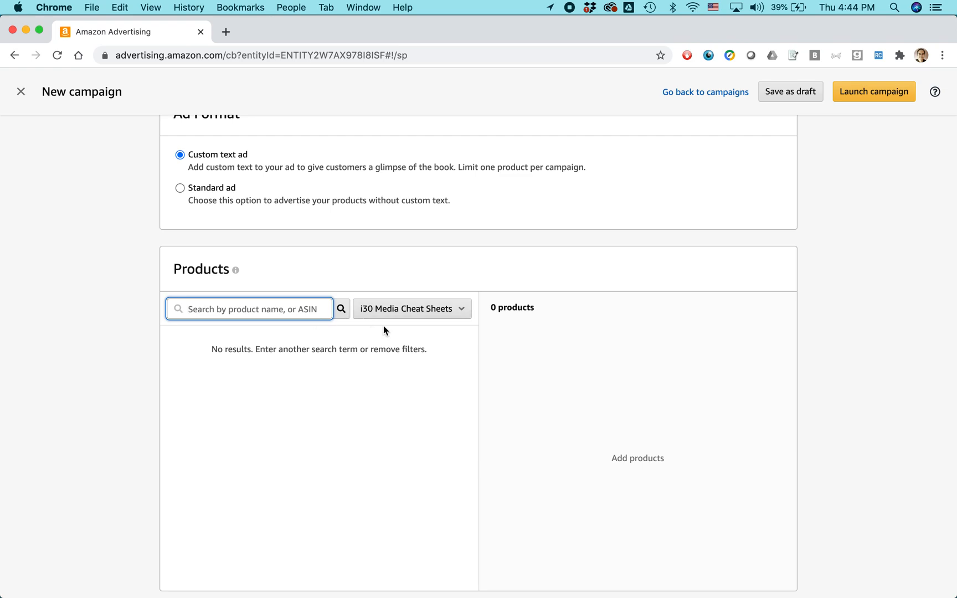
click(462, 311)
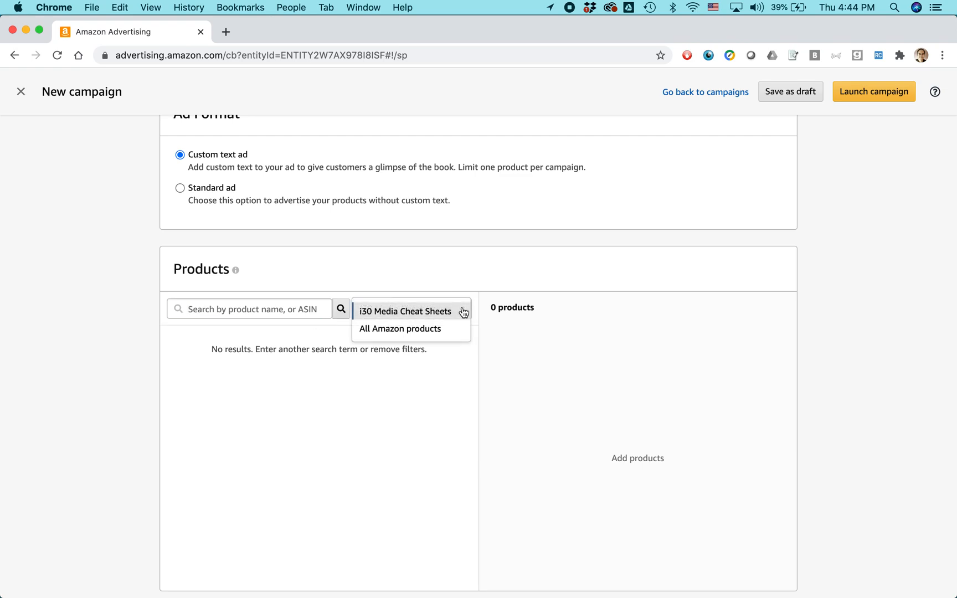
click(437, 328)
click(243, 310)
text(word inte)
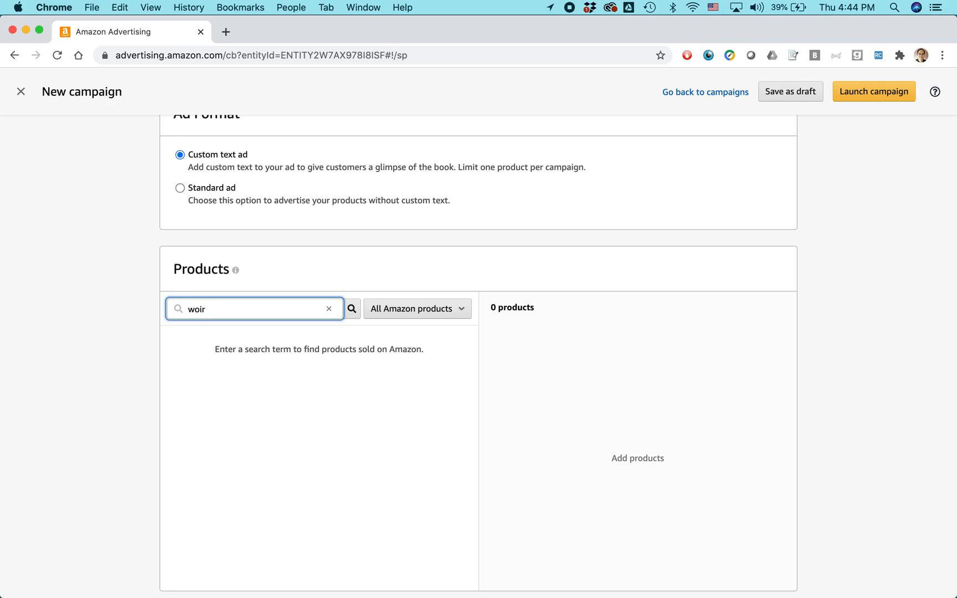
text(rmediate cheat sheet)
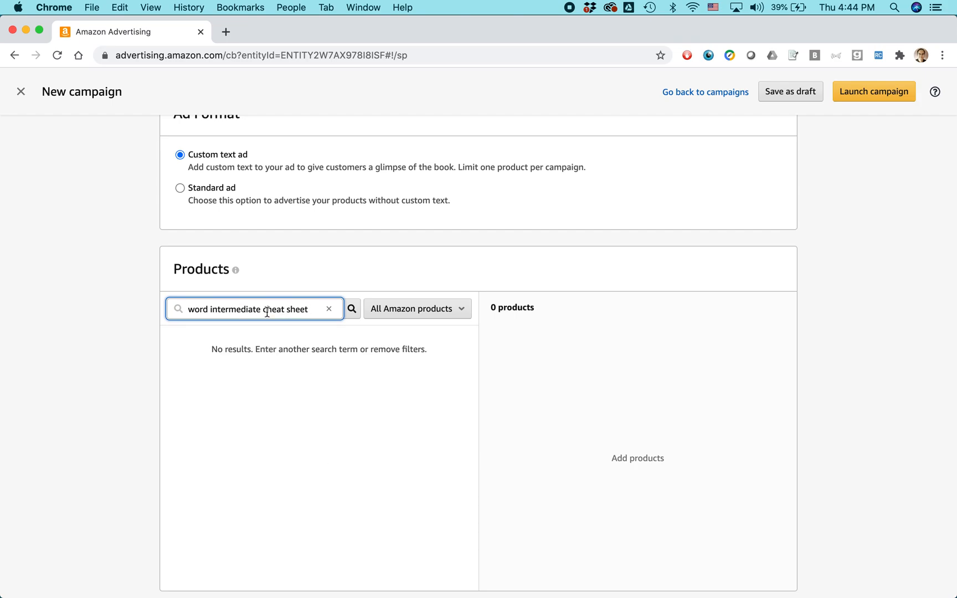
- Switch to the Amazon product page in Firefox and copy the ISBN-10 from the product details
key(super+Tab)
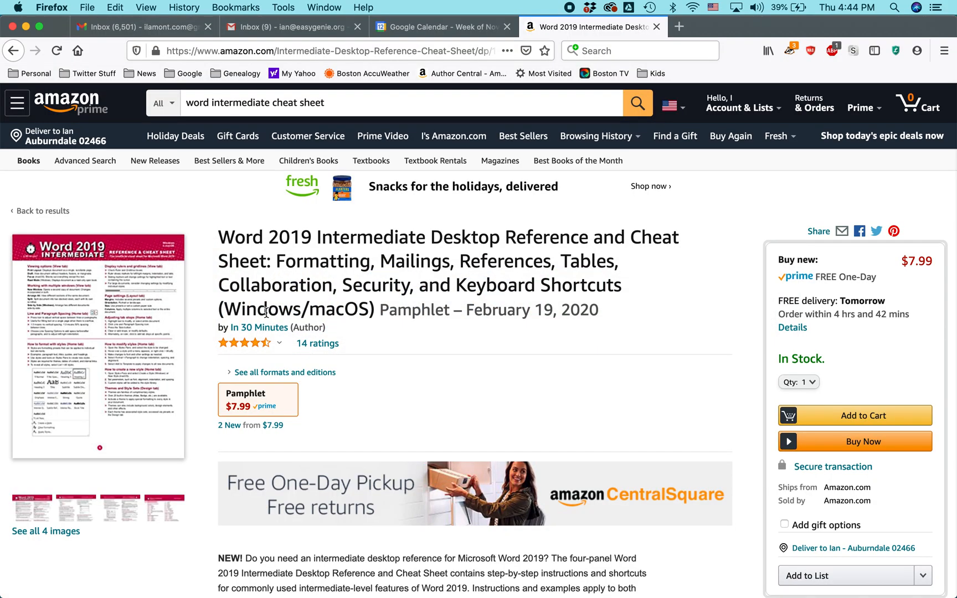
scroll(275, 289, down, 5)
scroll(276, 289, down, 15)
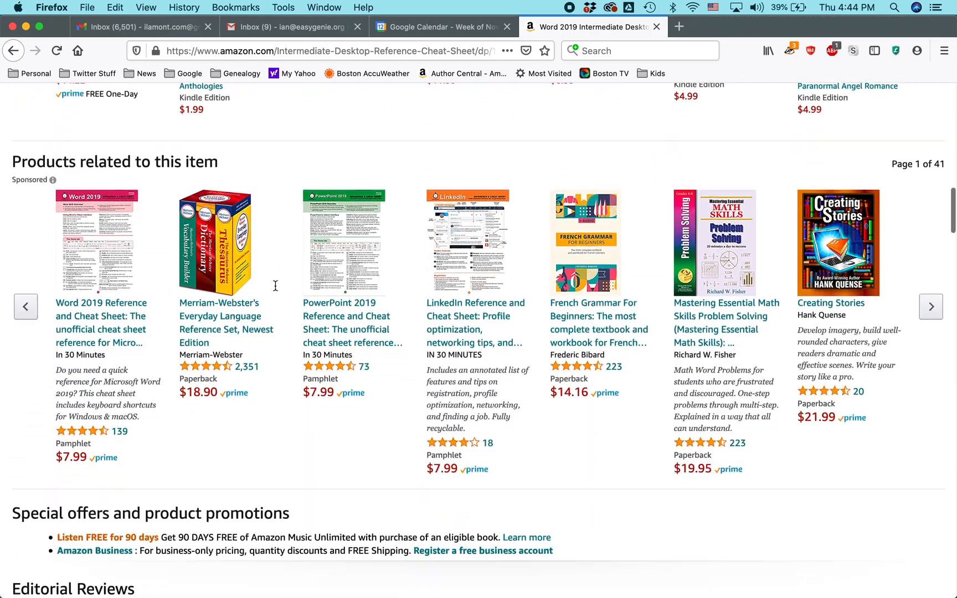
scroll(275, 289, down, 1)
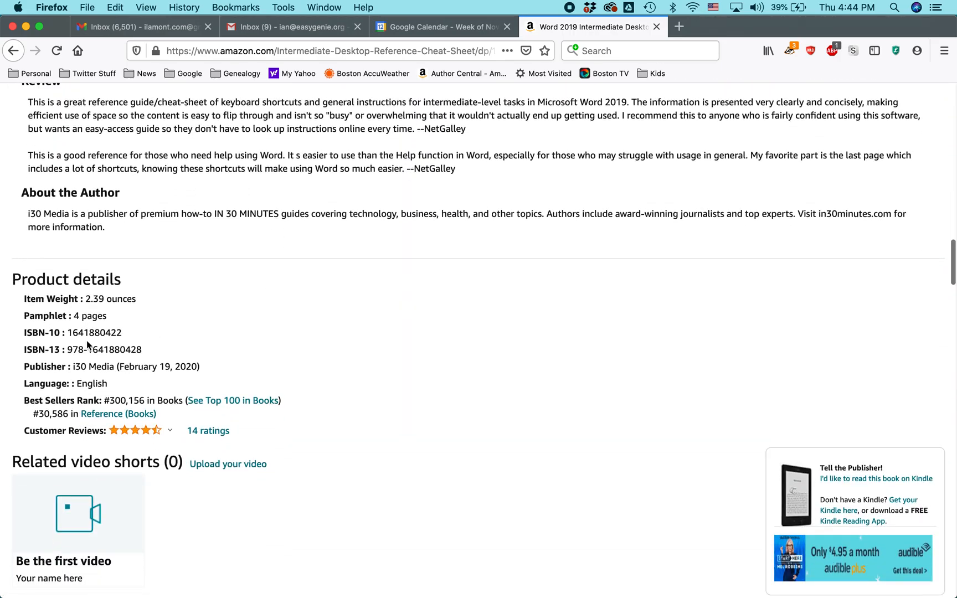
drag(68, 332, 124, 336)
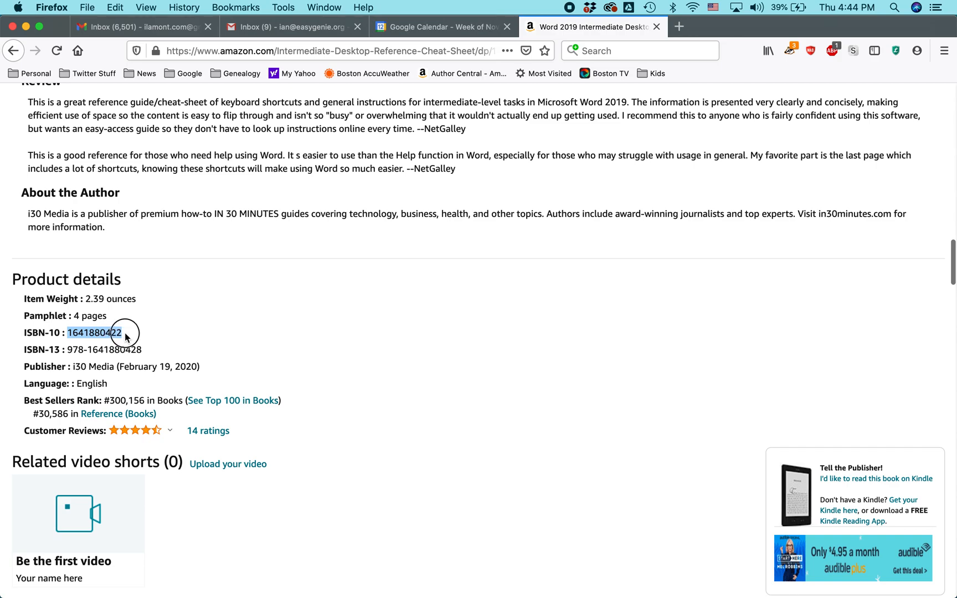
key(super+c)
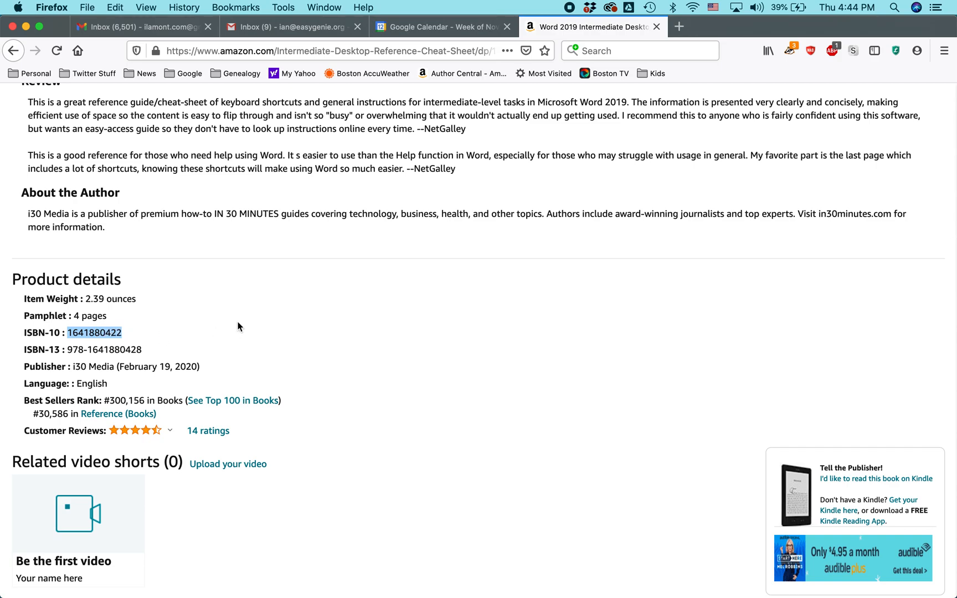
scroll(242, 269, up, 5)
scroll(242, 269, down, 3)
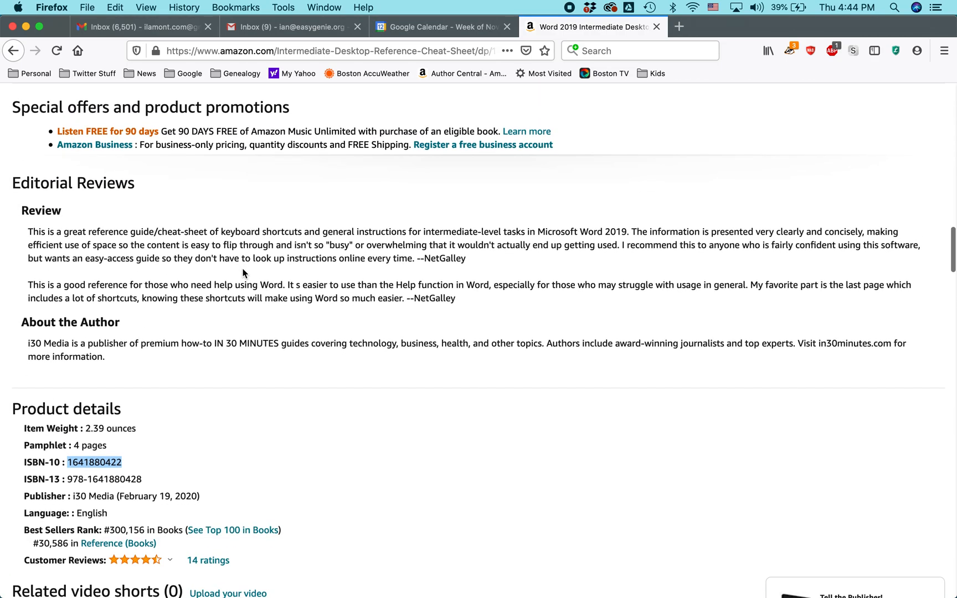
scroll(259, 342, up, 2)
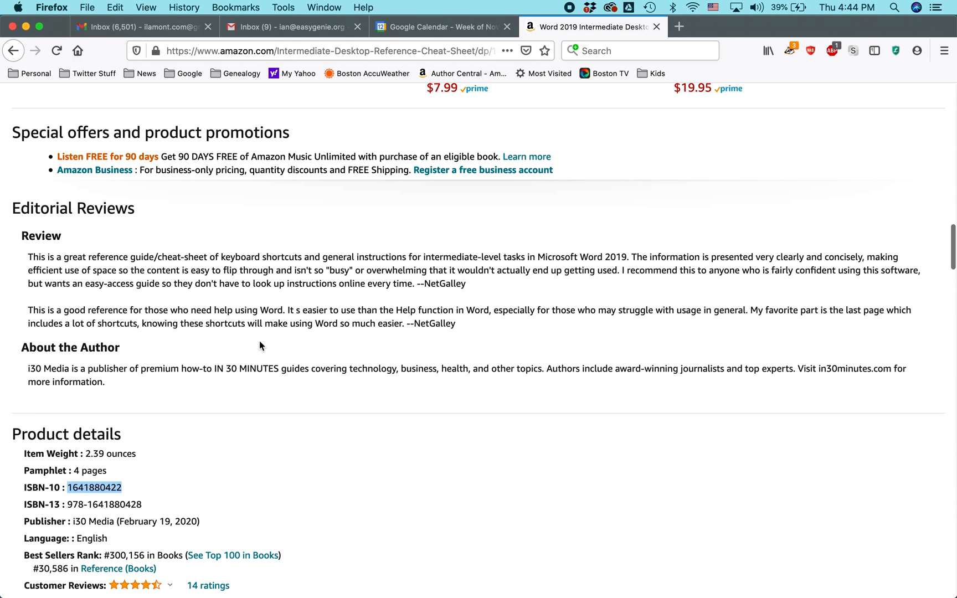
scroll(301, 385, up, 1)
key(super+Tab)
triple_click(241, 310)
key(super+v)
click(352, 310)
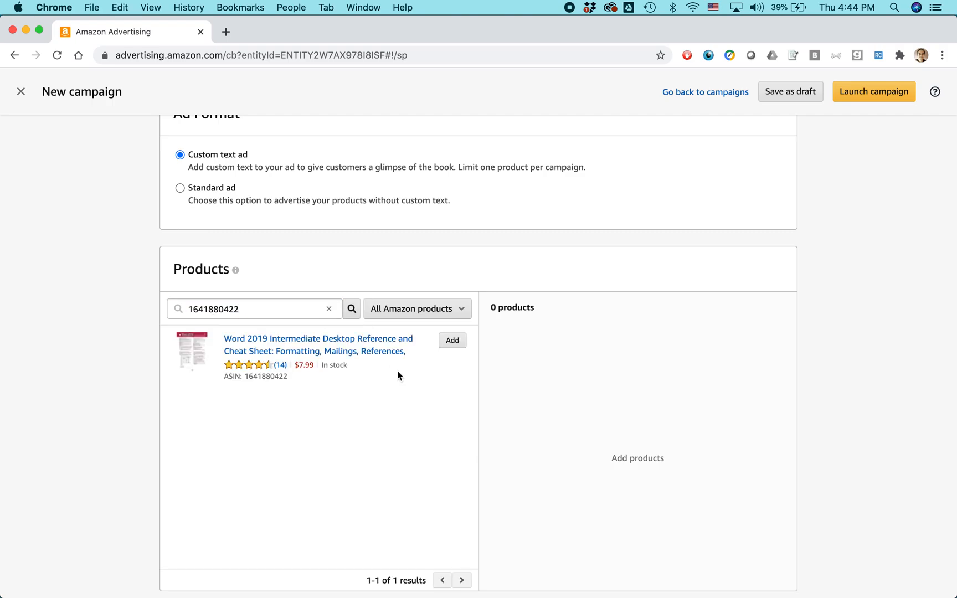
click(458, 341)
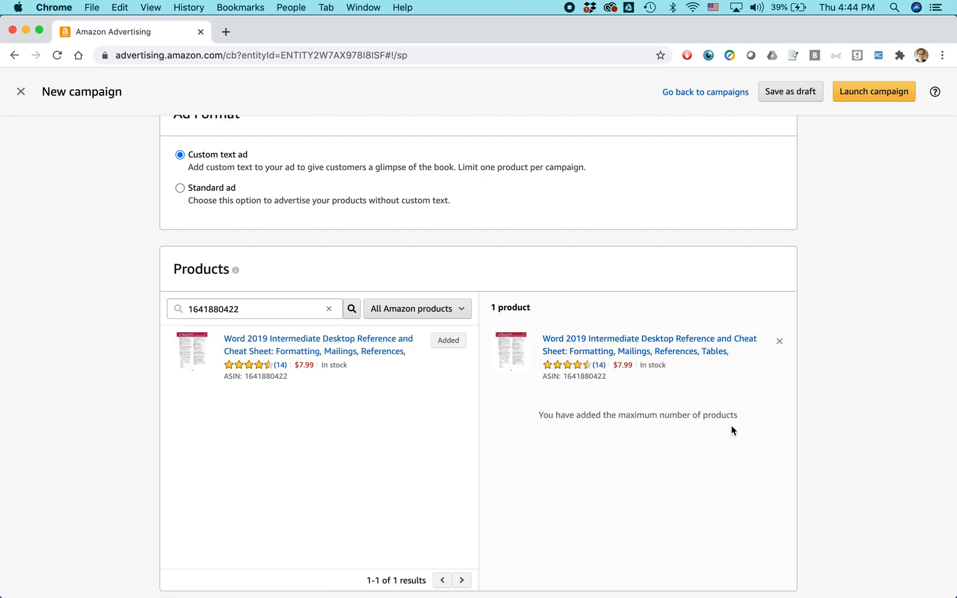
drag(741, 415, 538, 415)
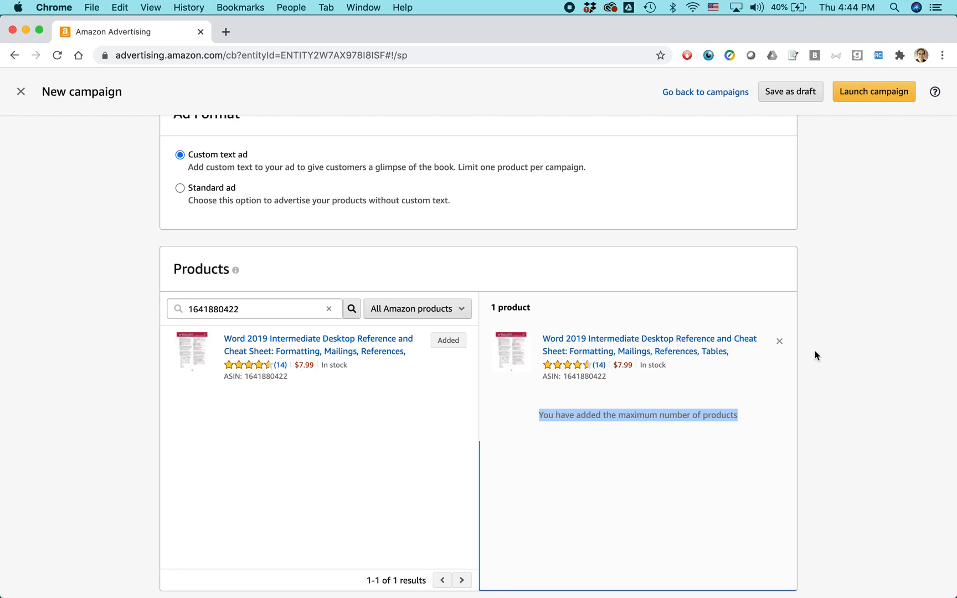
- Examine the targeting options and the suggested keywords with their match types and suggested bids
scroll(853, 278, down, 2)
scroll(853, 276, down, 10)
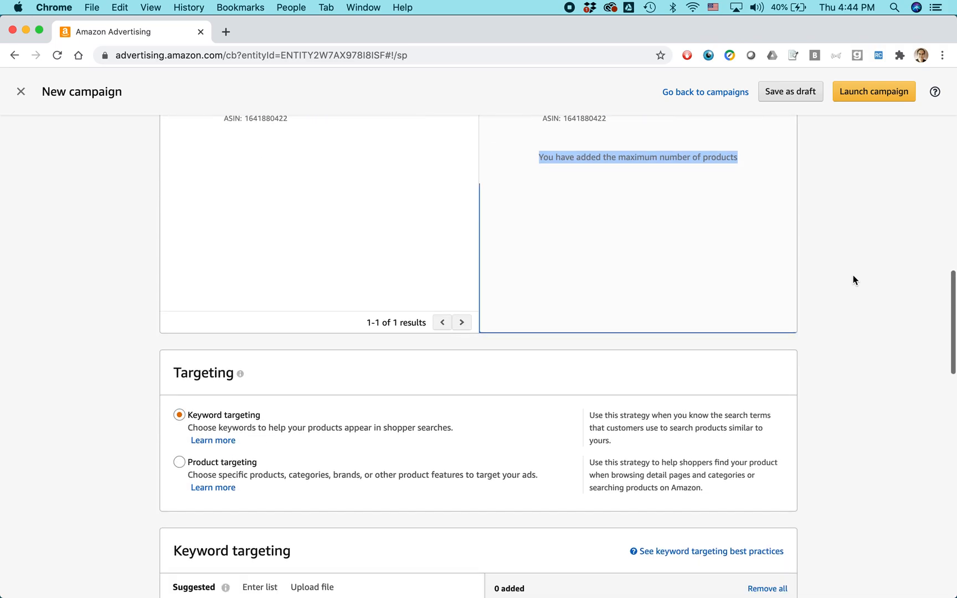
scroll(853, 274, down, 2)
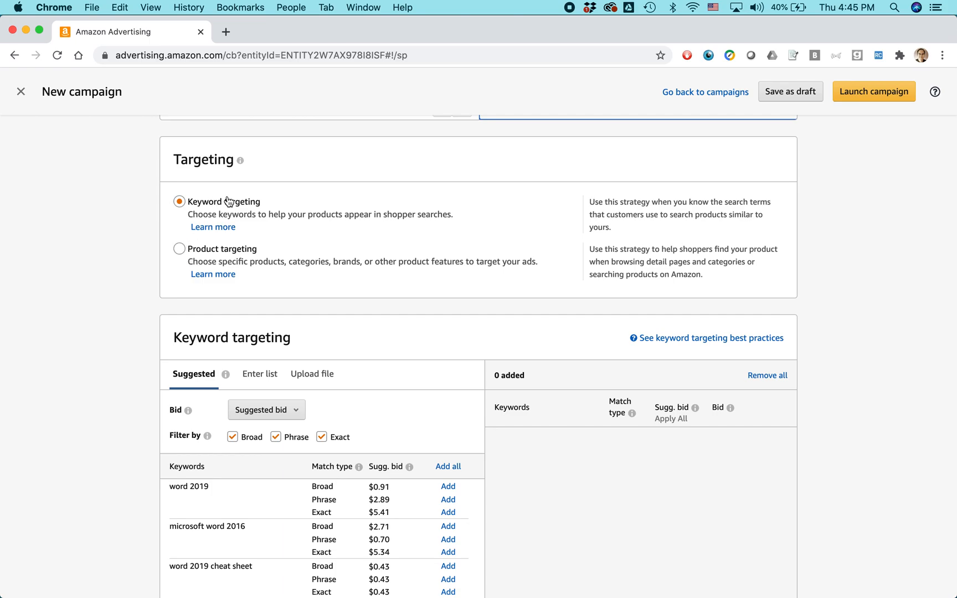
scroll(343, 234, down, 2)
scroll(343, 234, down, 5)
scroll(342, 235, up, 2)
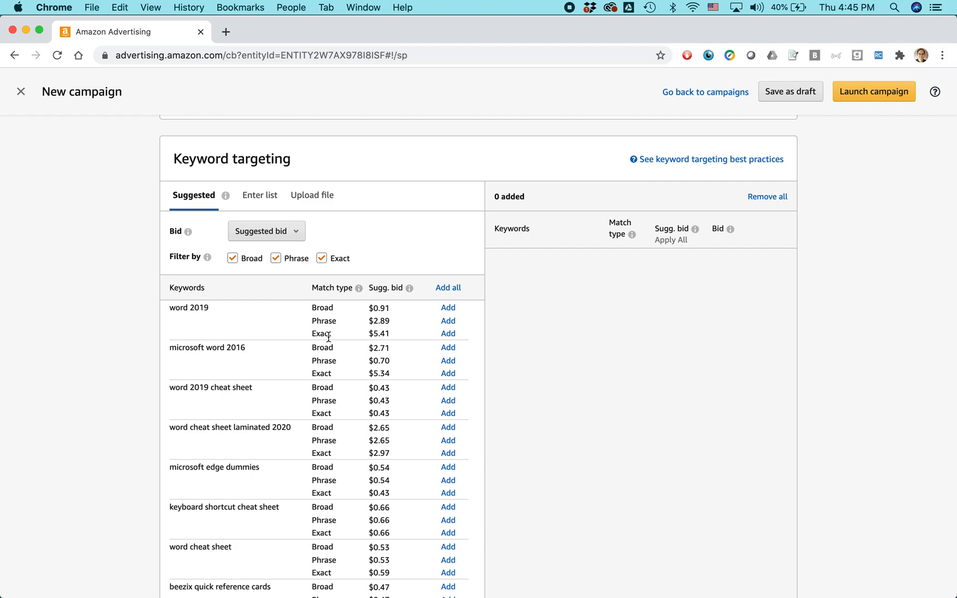
drag(212, 309, 168, 308)
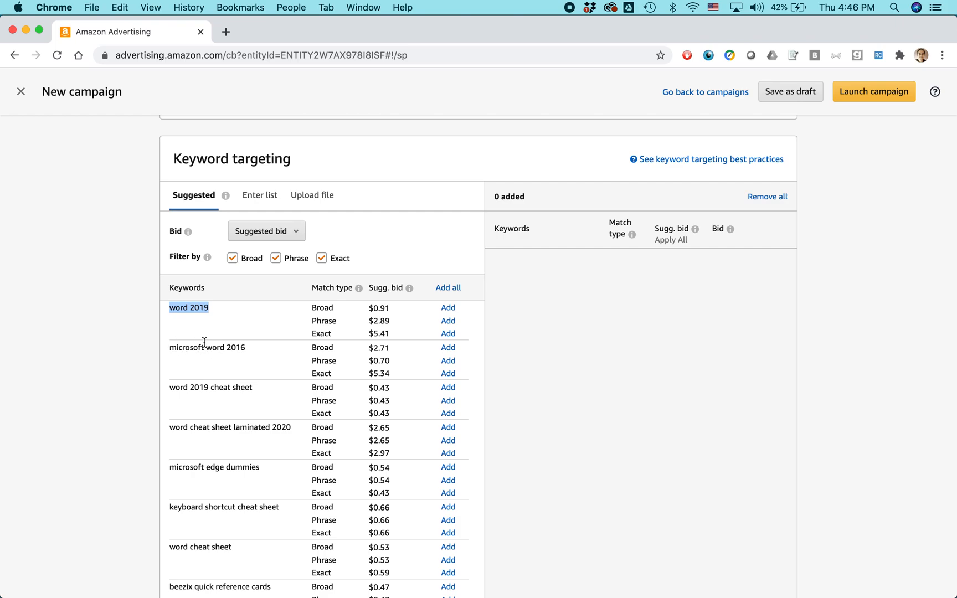
click(226, 349)
mouse_move(225, 349)
mouse_down()
mouse_move(169, 350)
mouse_move(225, 344)
mouse_up()
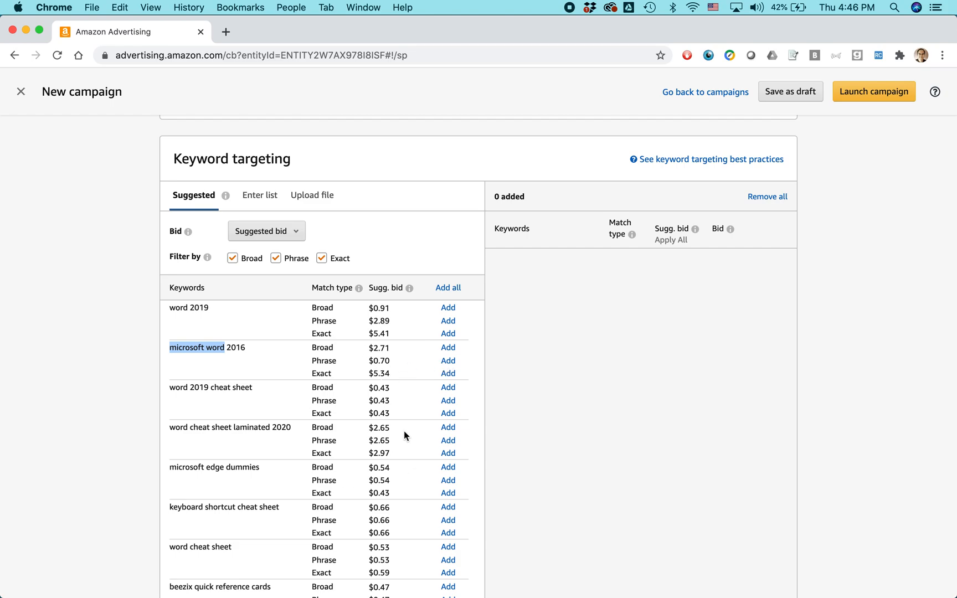
scroll(406, 401, down, 1)
scroll(406, 401, down, 20)
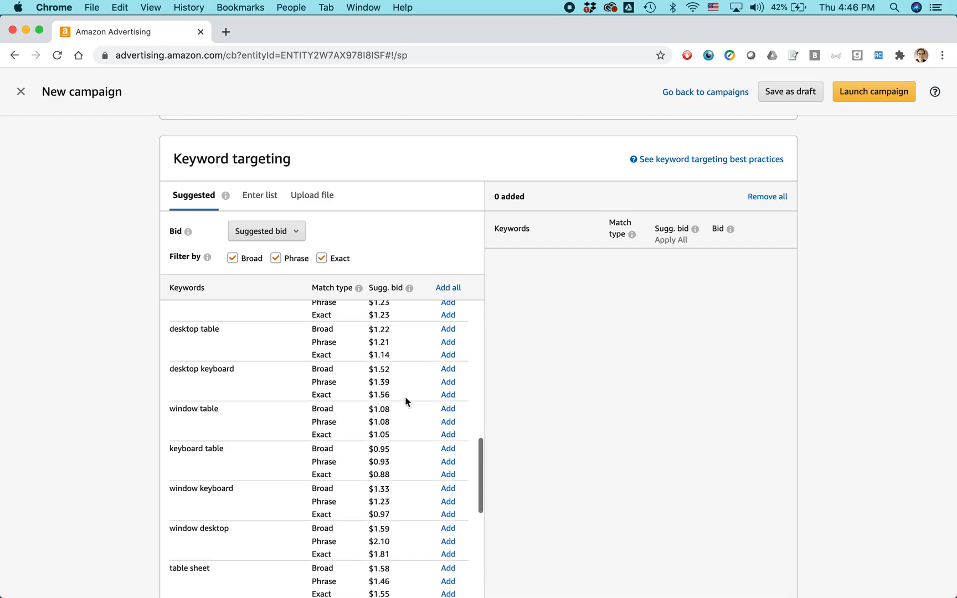
scroll(406, 401, down, 15)
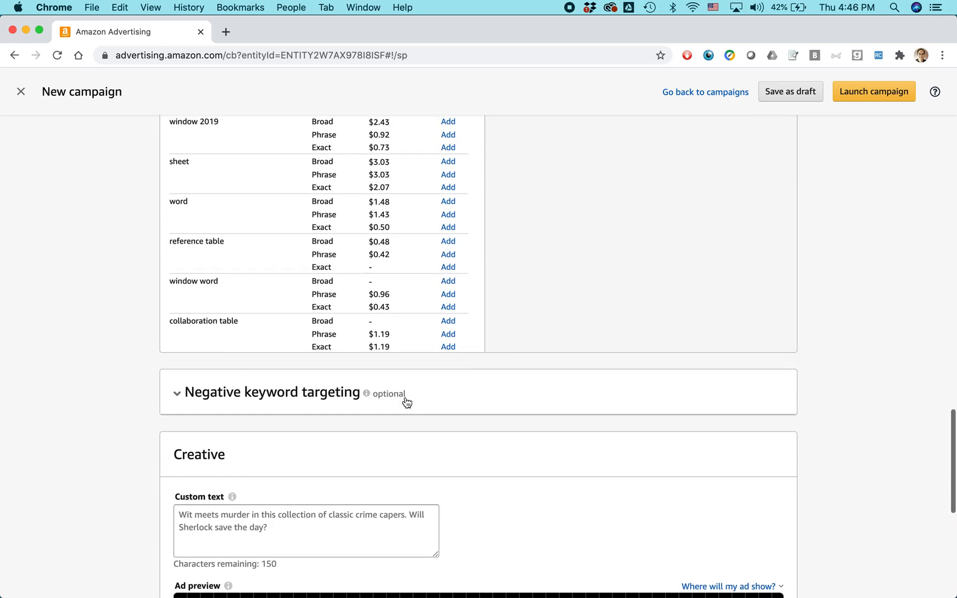
scroll(406, 400, up, 3)
scroll(405, 401, down, 2)
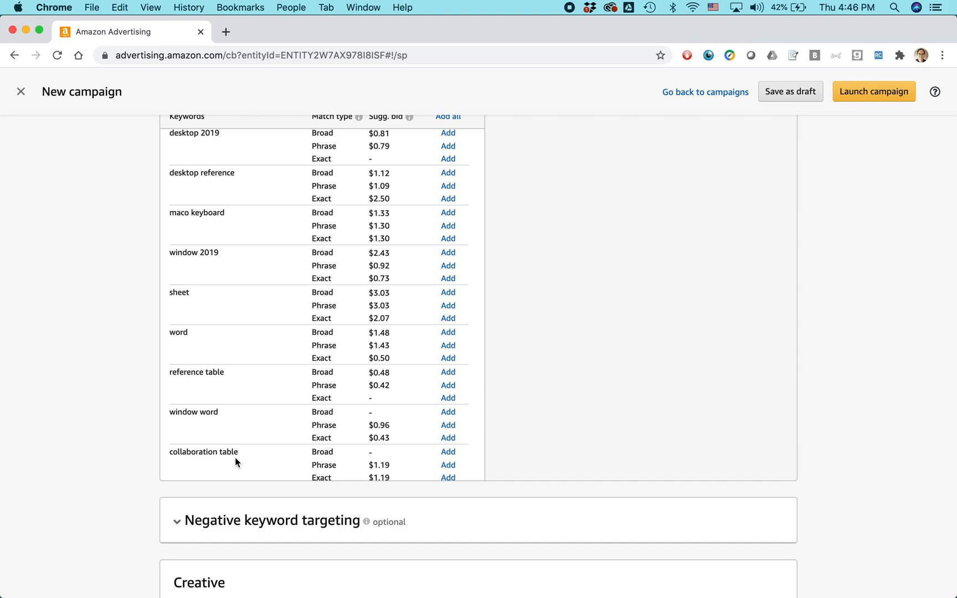
scroll(271, 399, up, 4)
scroll(272, 399, up, 10)
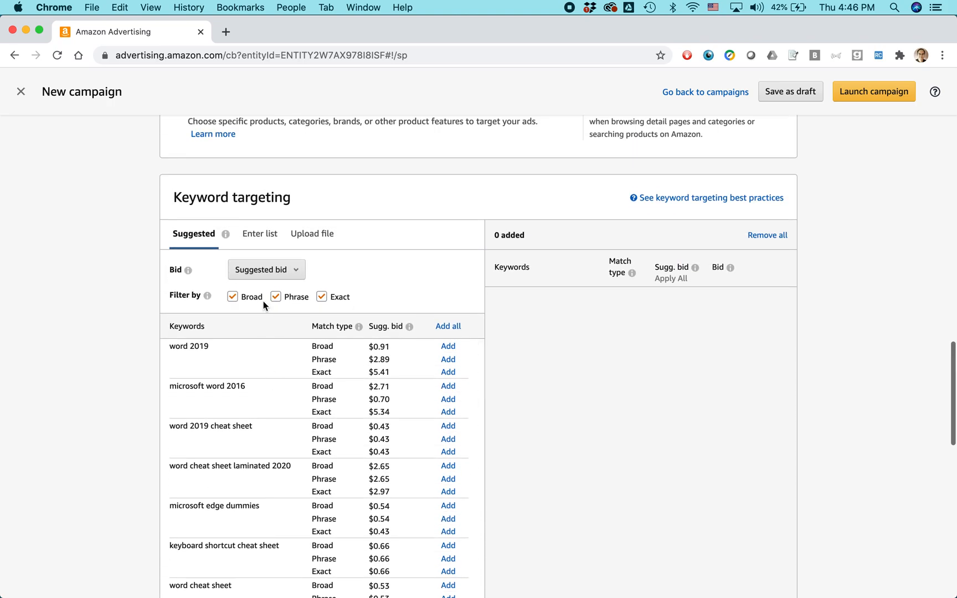
- Switch keyword targeting to a manually entered list and limit the match type to Broad
click(260, 234)
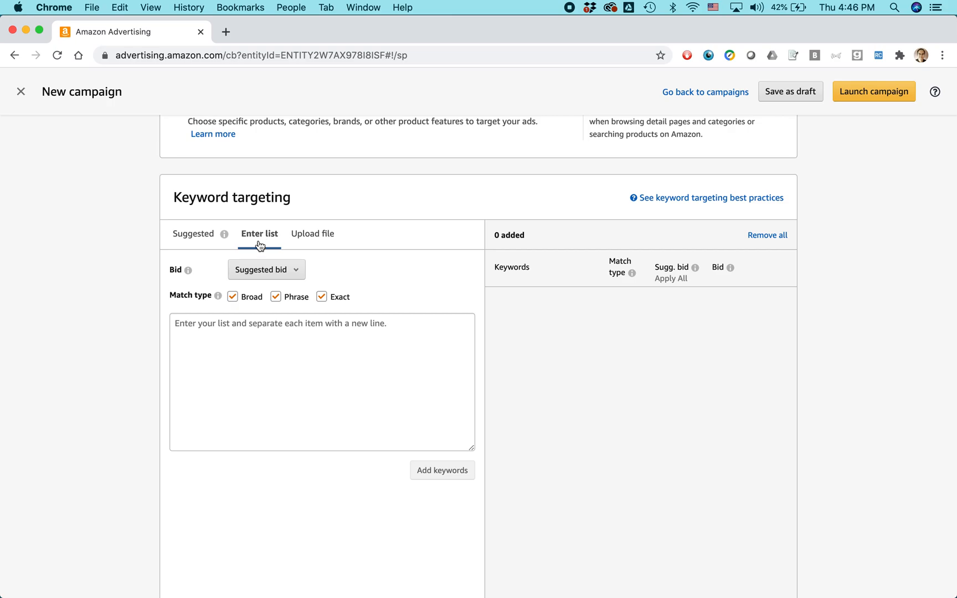
click(321, 297)
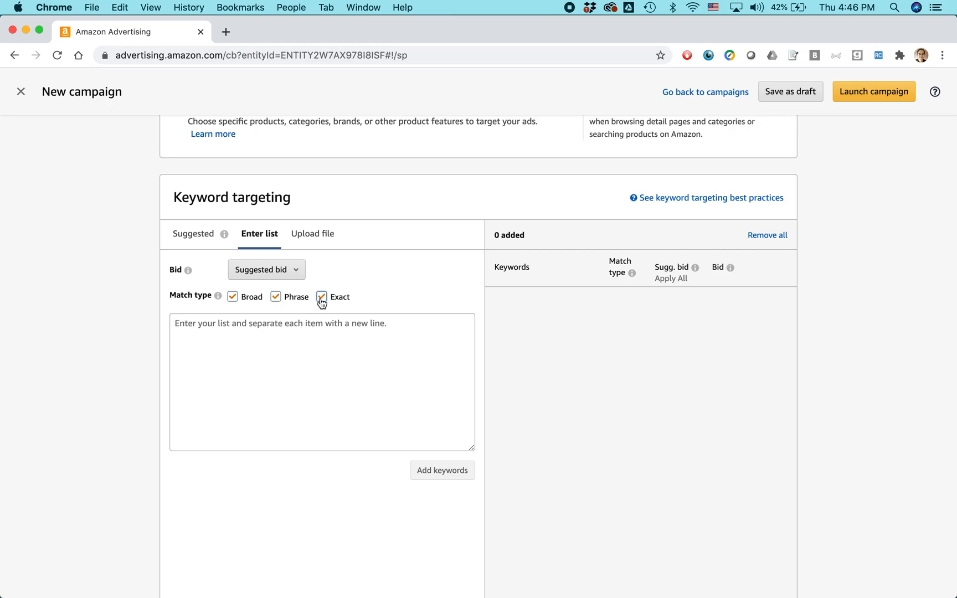
click(278, 300)
- Change the keyword bid type to Custom bid and set it to $0.22
click(302, 273)
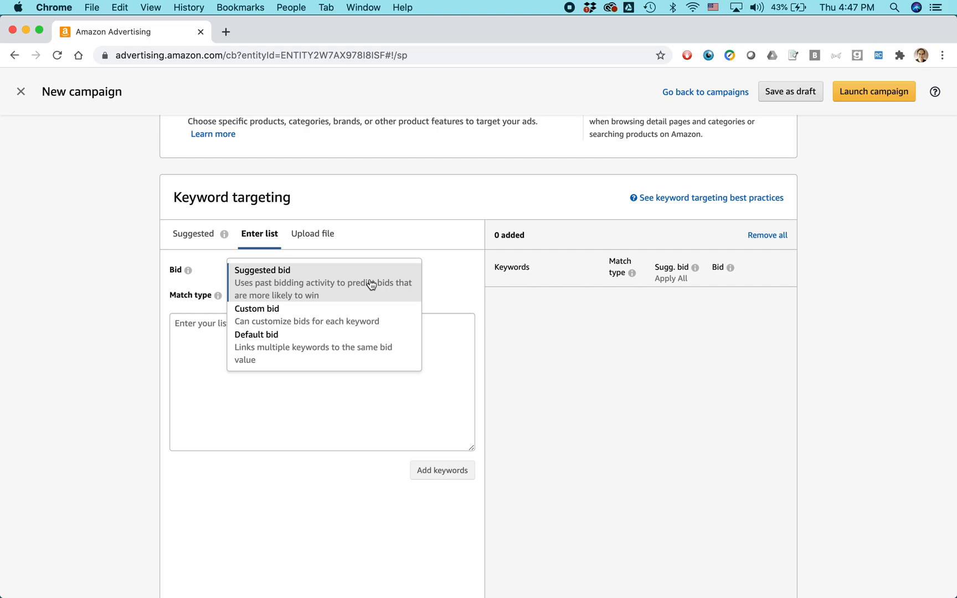
click(374, 324)
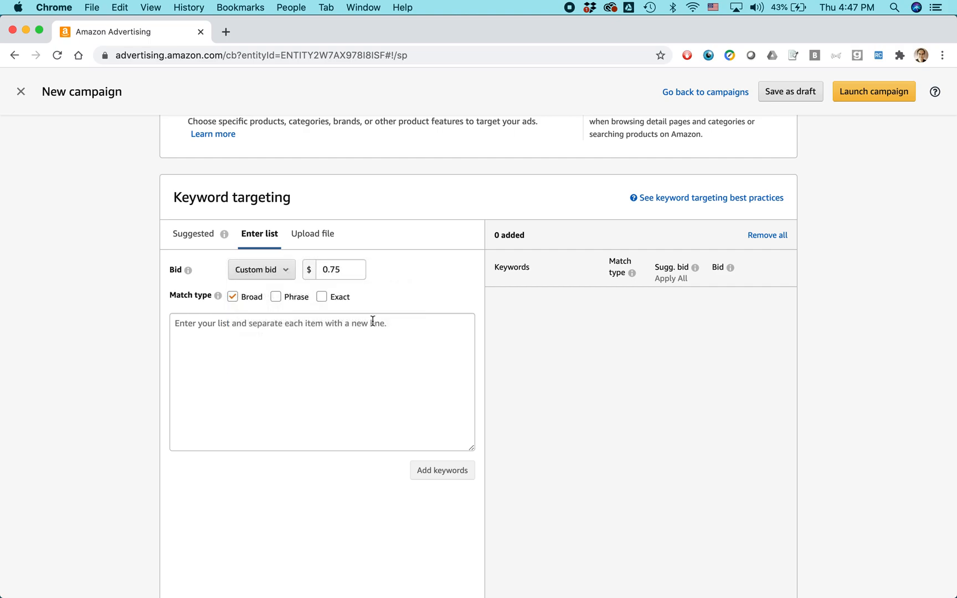
drag(341, 270, 314, 269)
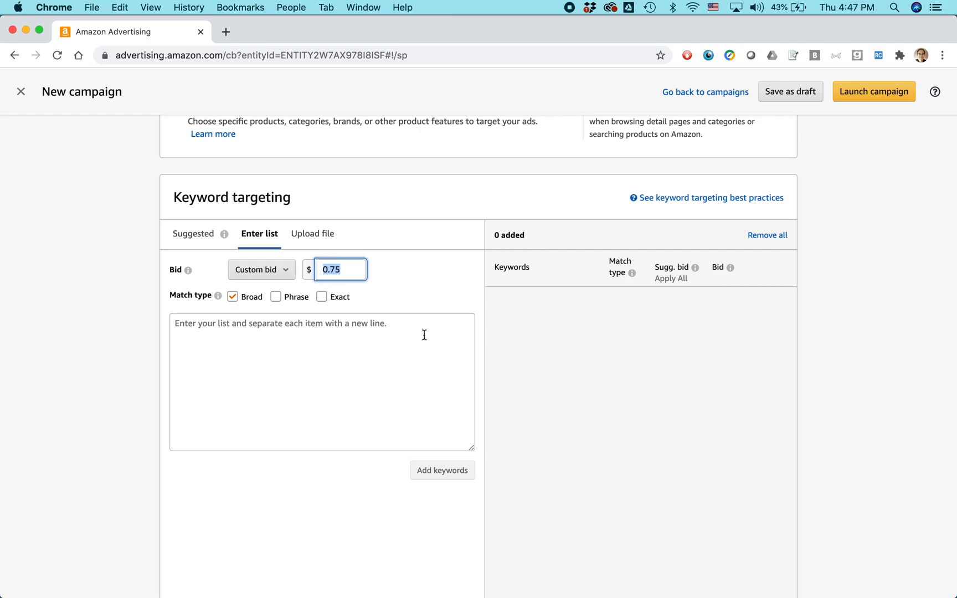
text(0.)
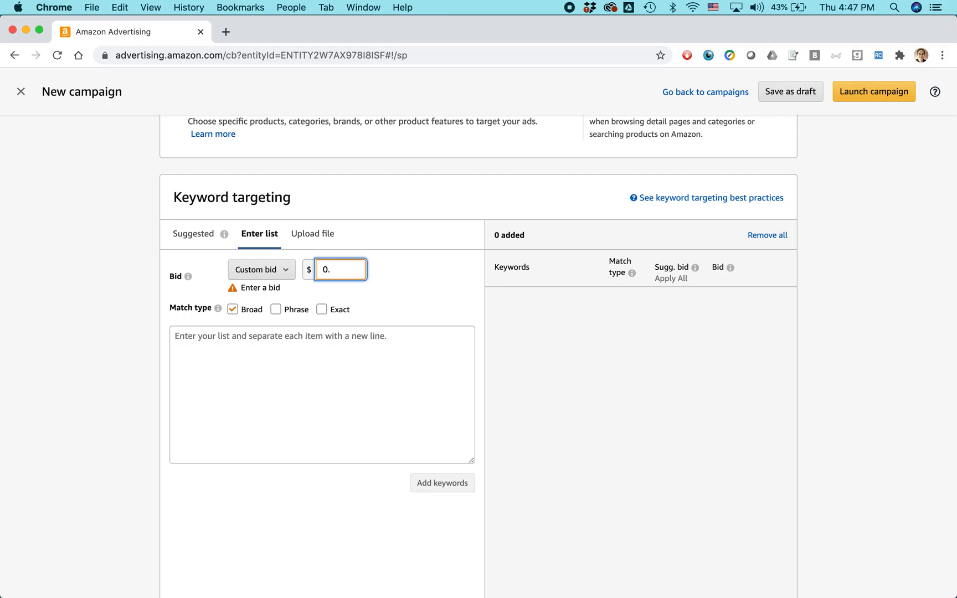
text(22)
- Switch to the Microsoft Word CHEAT SHEET 2019 keywords workbook in Excel and copy all keywords in column A, from A1 through A106
click(301, 344)
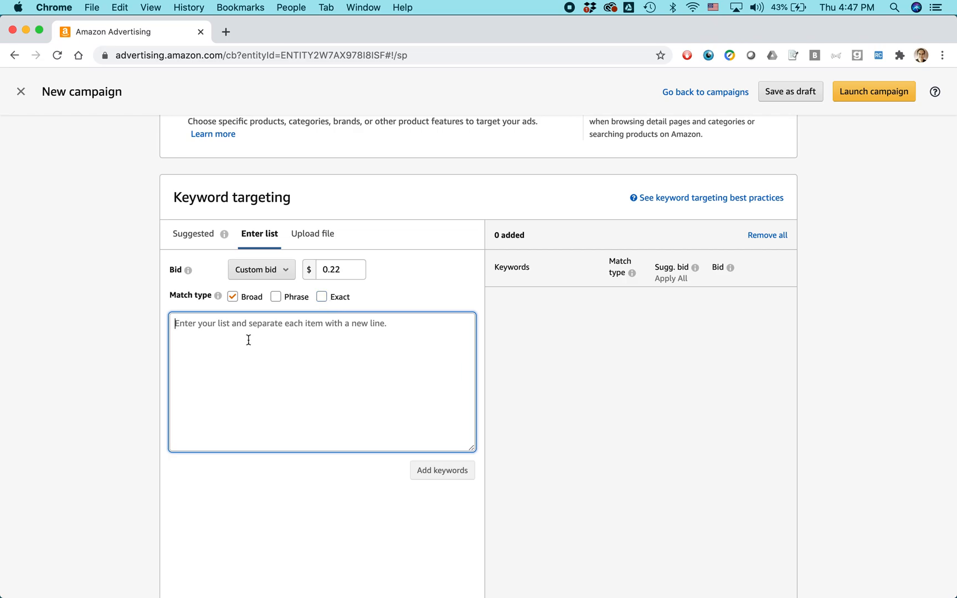
key(super+Tab)
key(super+Tab)
key(super+Tab)
key(super+Tab)
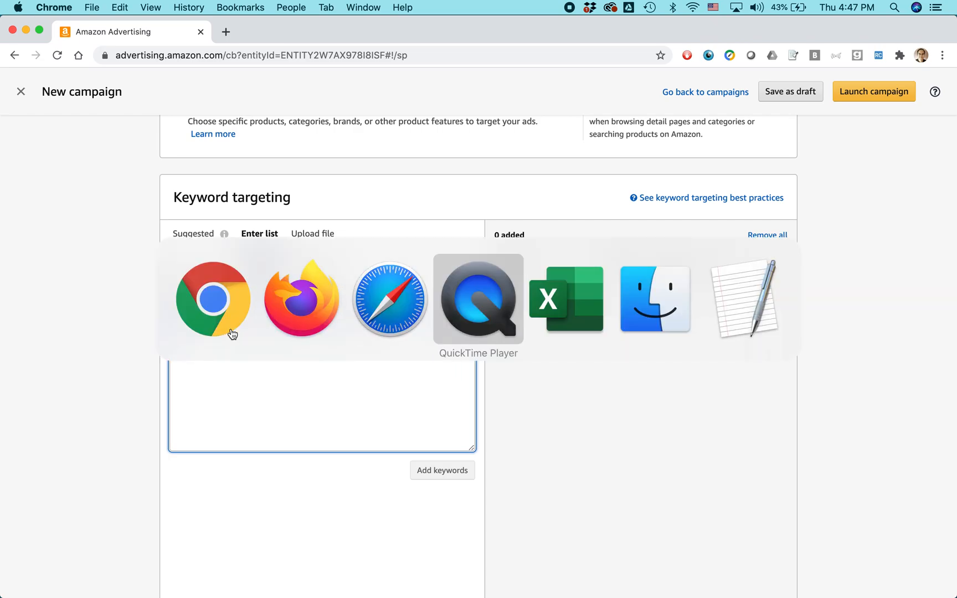
scroll(121, 233, down, 8)
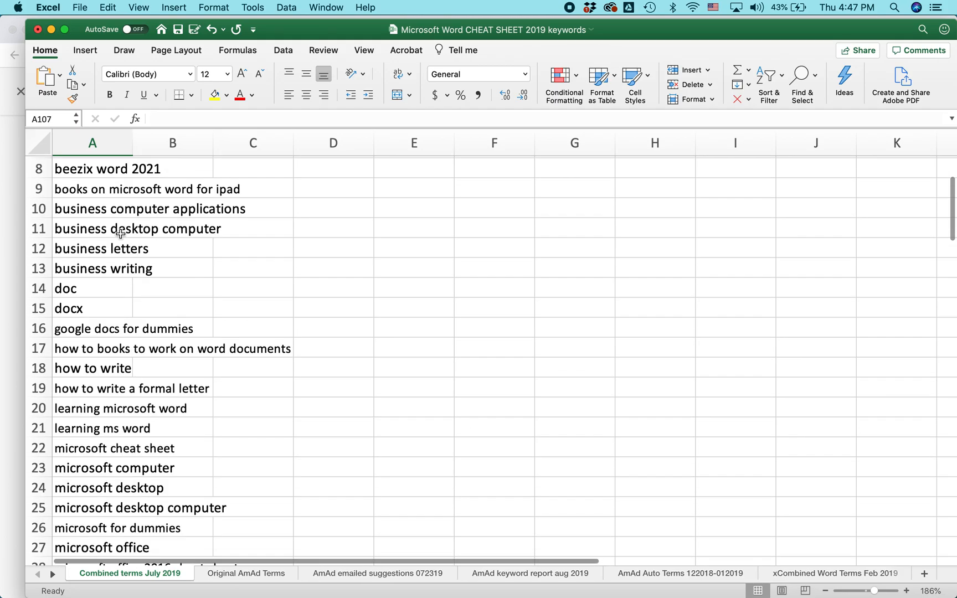
scroll(120, 234, up, 8)
click(74, 171)
key(super+shift+Down)
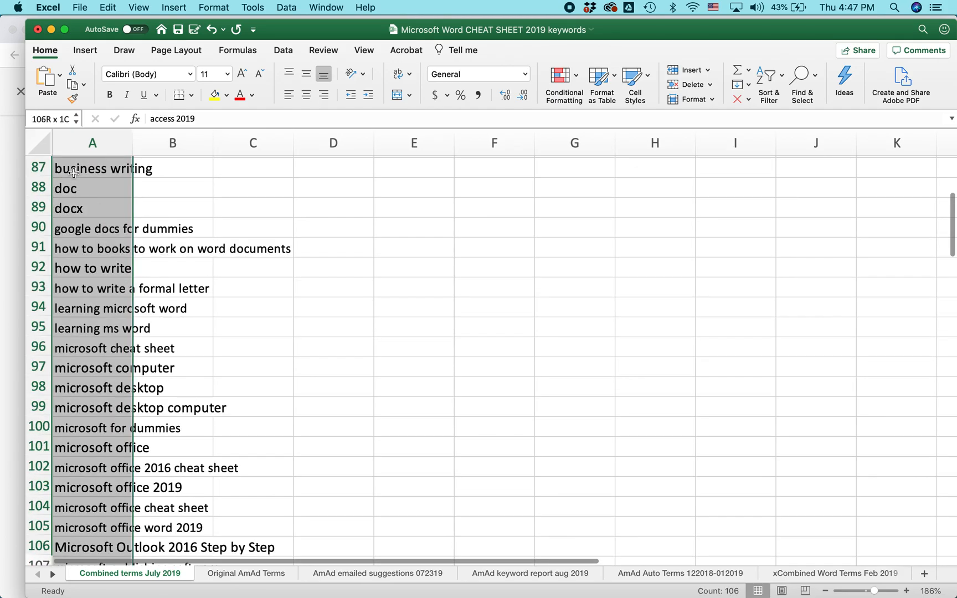
key(super+c)
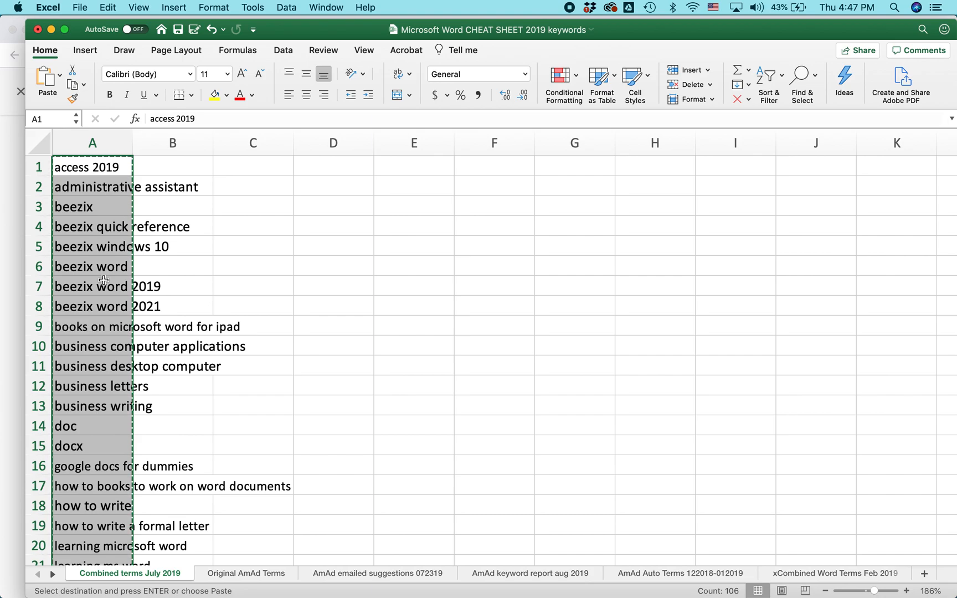
- Return to the campaign page in Chrome, paste the copied keywords into the list and add them as Broad match keywords
key(super+Tab)
click(237, 325)
key(super+v)
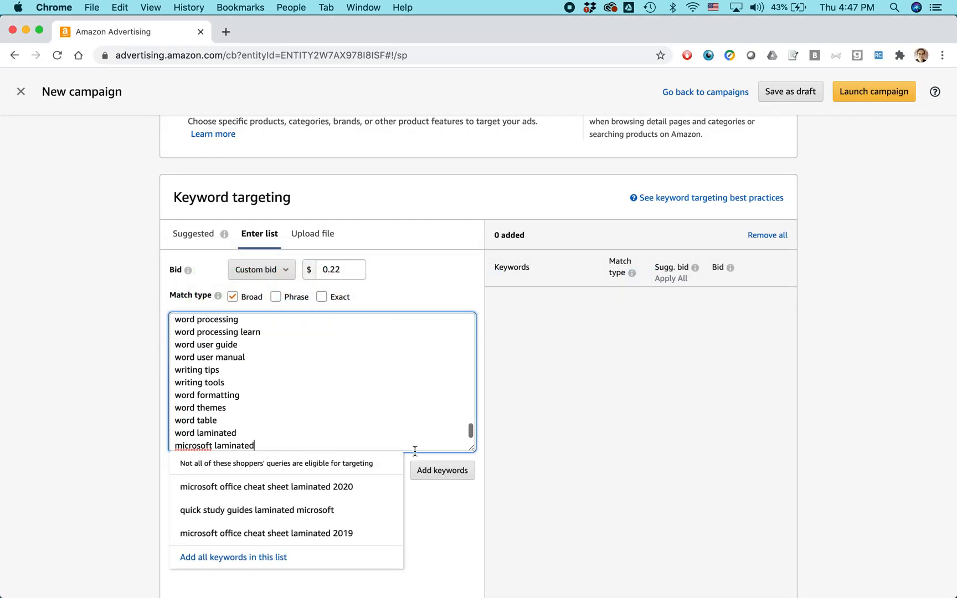
click(446, 475)
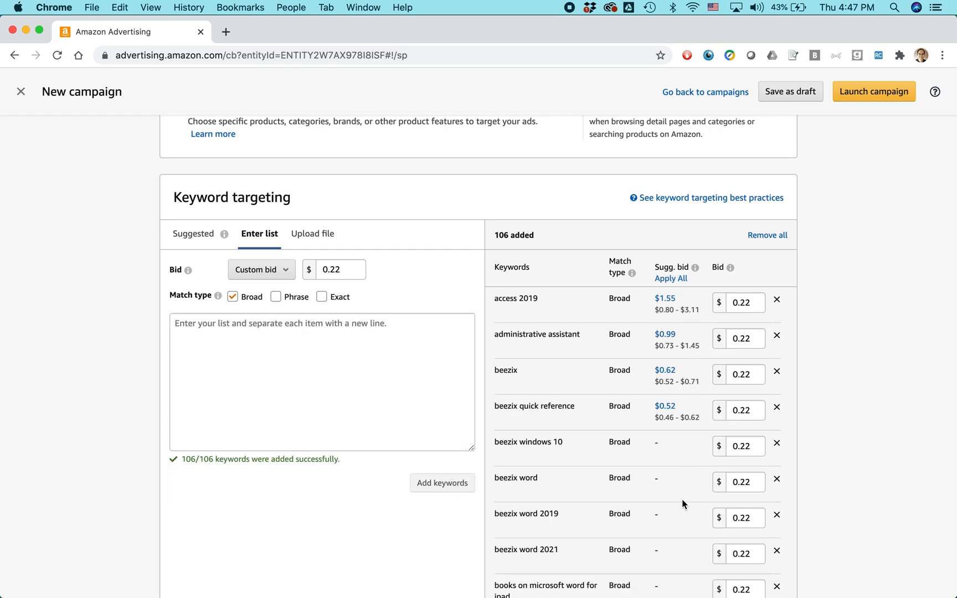
- Add the same copied keyword list again as Phrase match only, with a custom bid of $0.33
click(232, 298)
click(275, 298)
drag(331, 270, 351, 271)
text(33)
click(240, 339)
key(super+v)
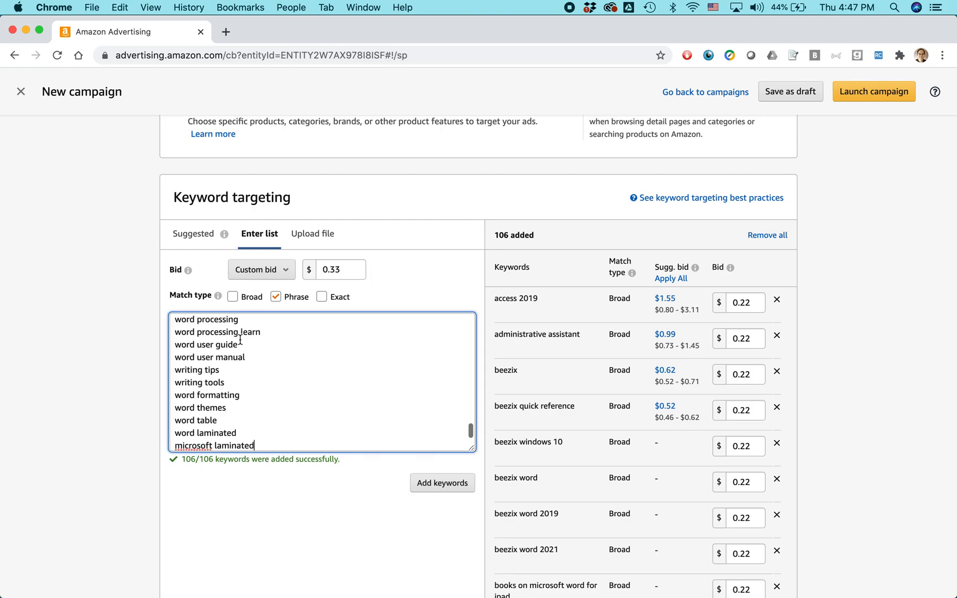
click(443, 483)
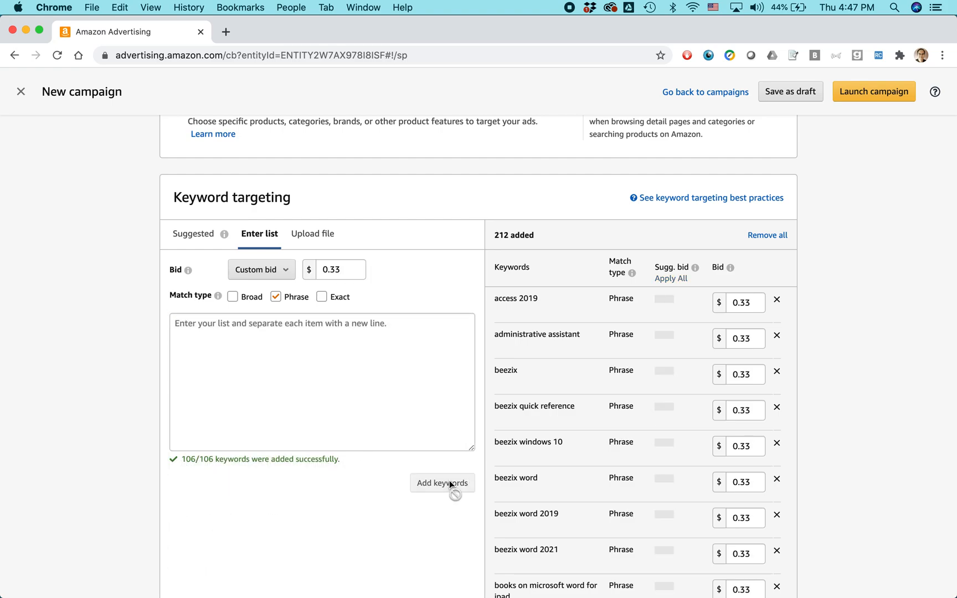
- Add the same copied keyword list once more as Exact match only, with a custom bid of $0.44
click(276, 296)
click(322, 297)
double_click(331, 271)
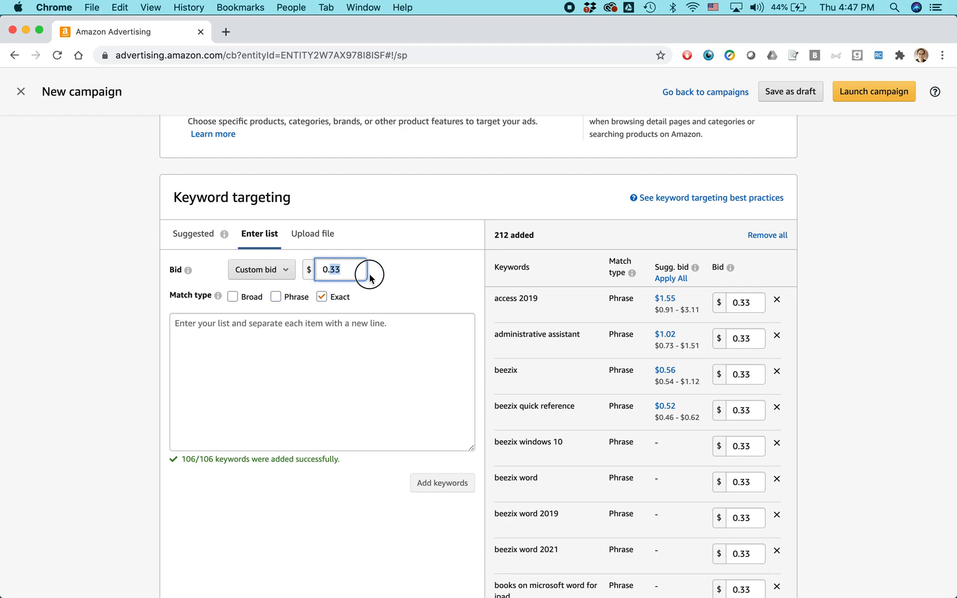
text(0.44)
click(260, 334)
key(super+v)
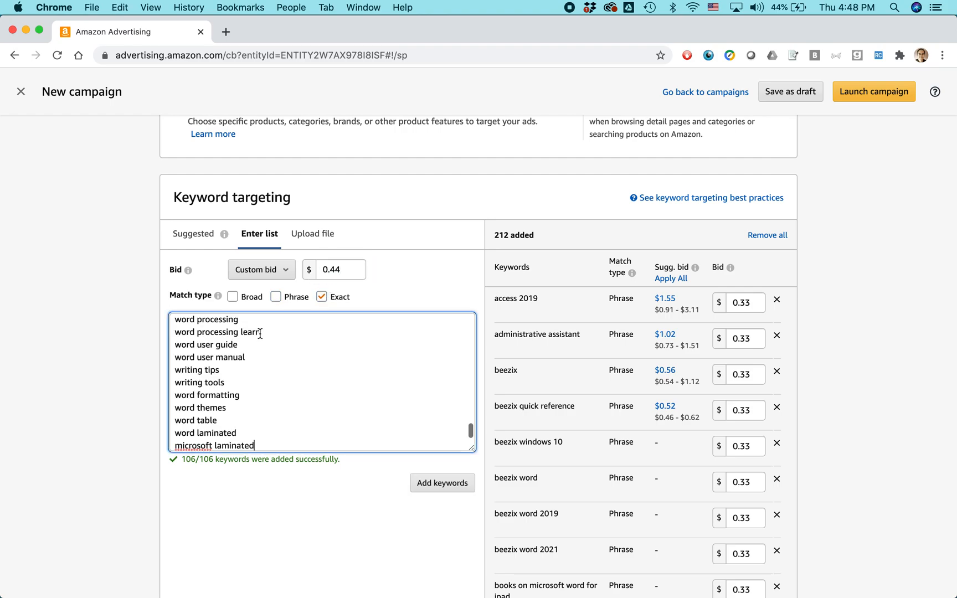
click(441, 483)
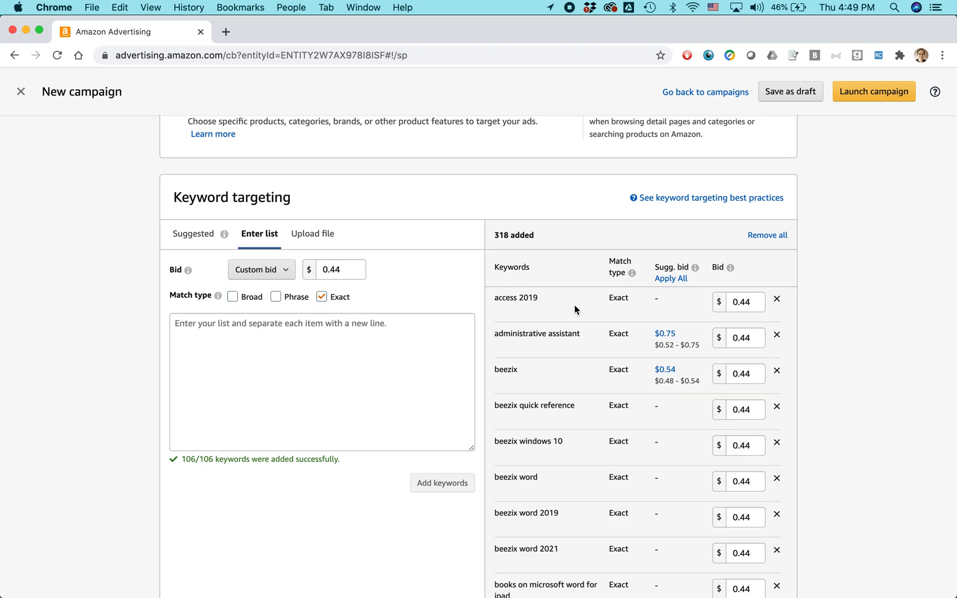
- Review the added Exact match keywords and compare their suggested bids with the custom bids
scroll(582, 310, down, 5)
scroll(700, 342, down, 4)
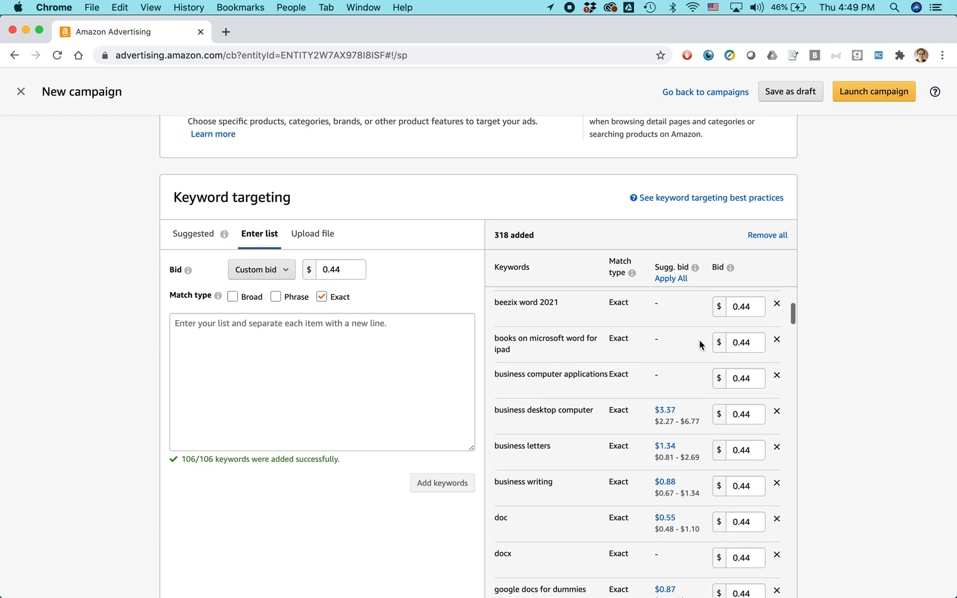
scroll(700, 342, down, 3)
scroll(665, 413, down, 2)
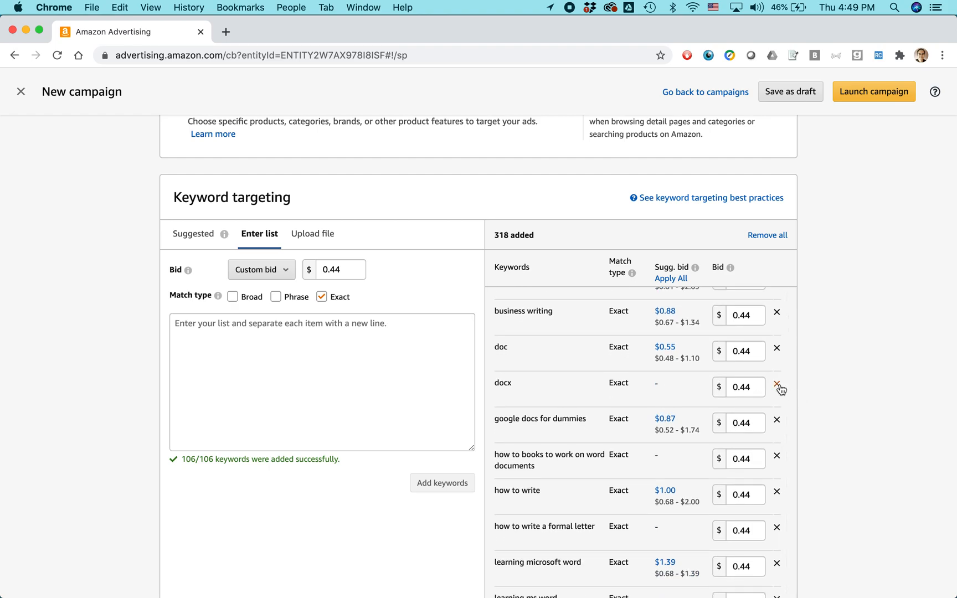
scroll(642, 382, down, 4)
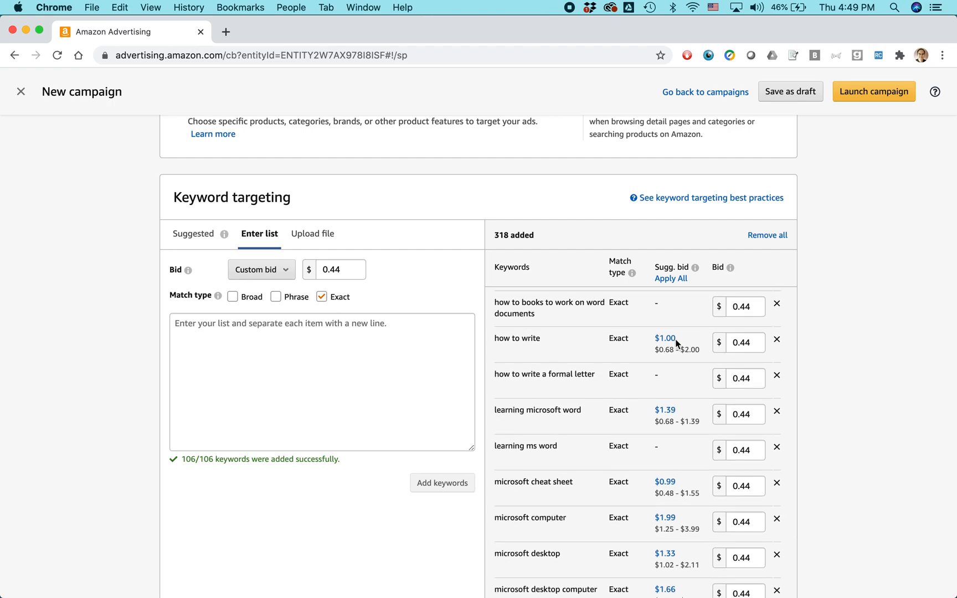
- Remove the Exact match keyword "how to write" from the added keywords and check the remaining ones
click(777, 340)
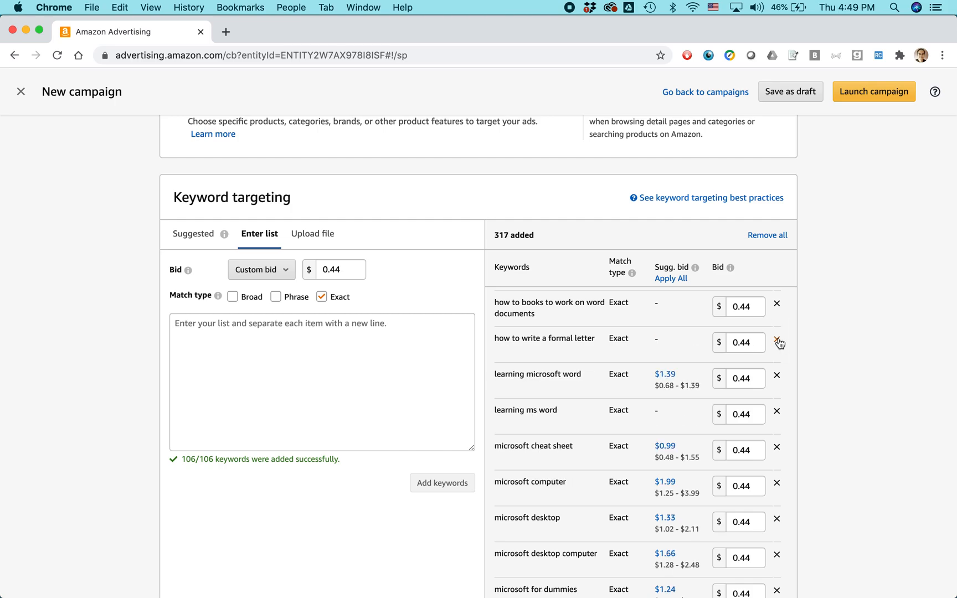
scroll(603, 341, down, 5)
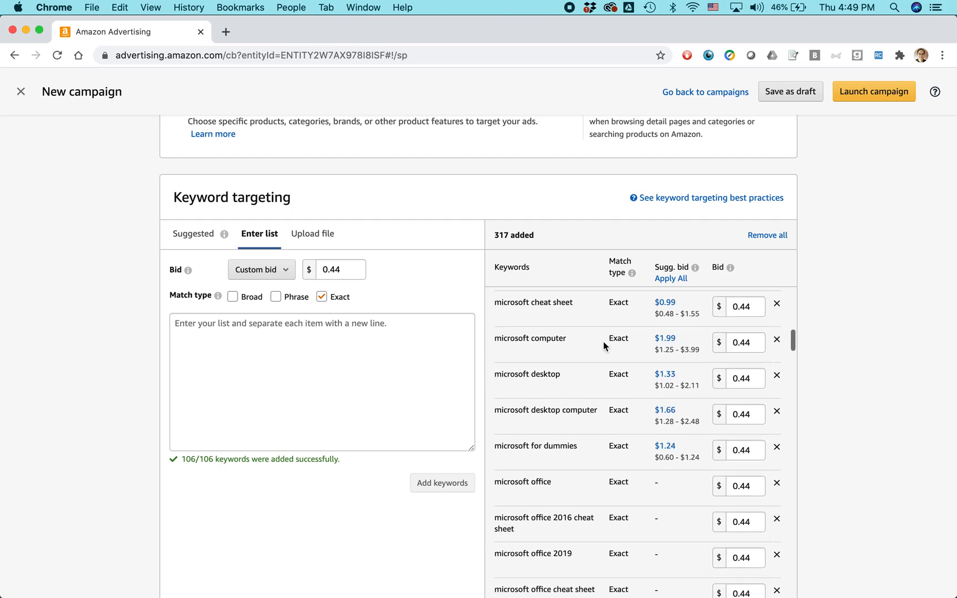
scroll(603, 341, down, 10)
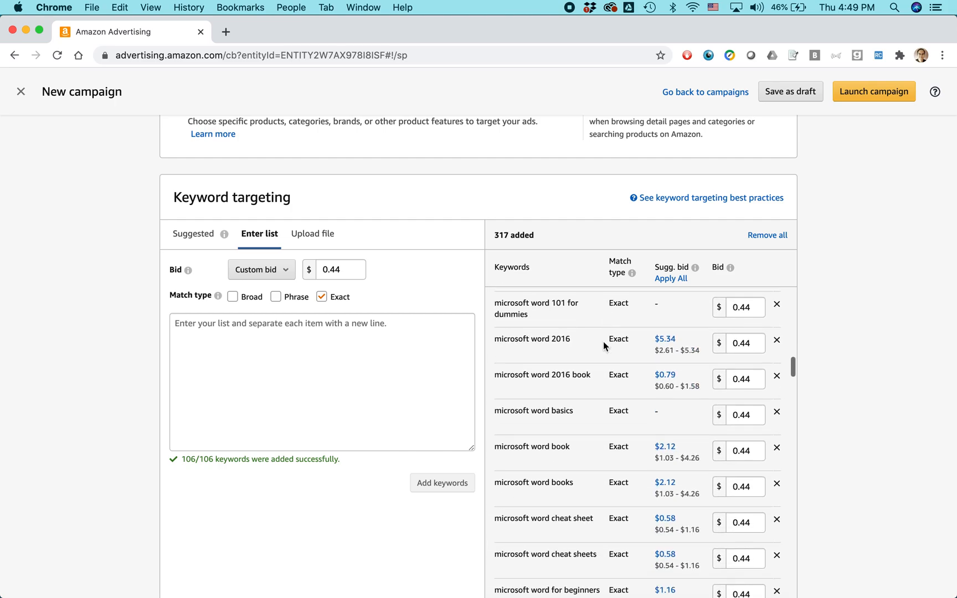
scroll(381, 440, down, 10)
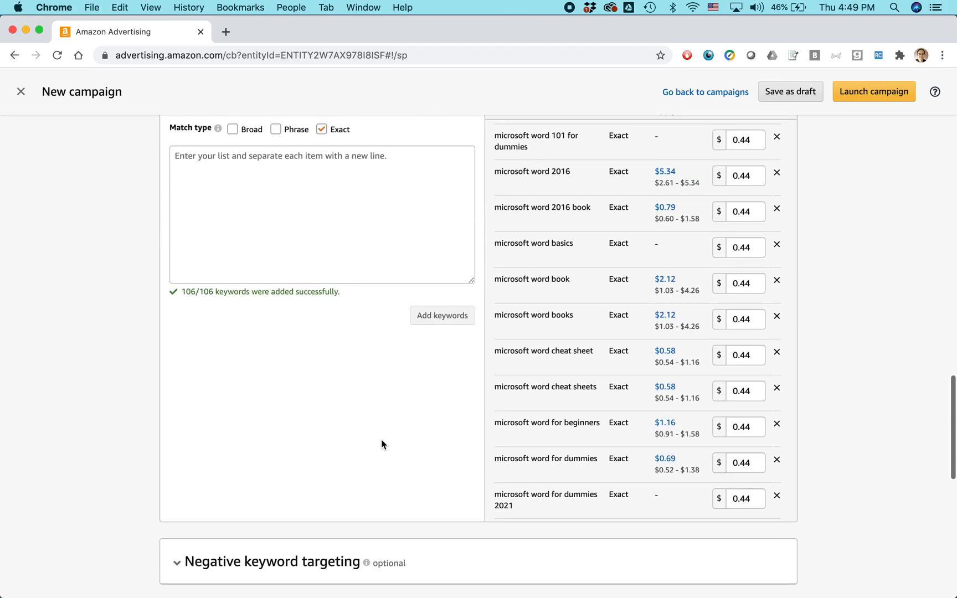
- Expand negative keyword targeting and add "i30 media" and the author's name as Negative exact keywords
click(177, 340)
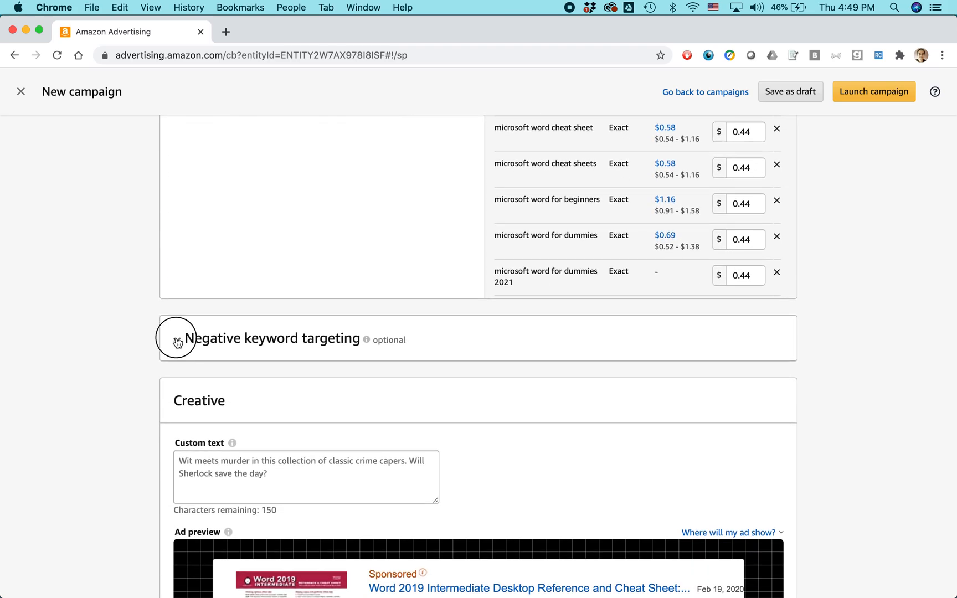
click(266, 411)
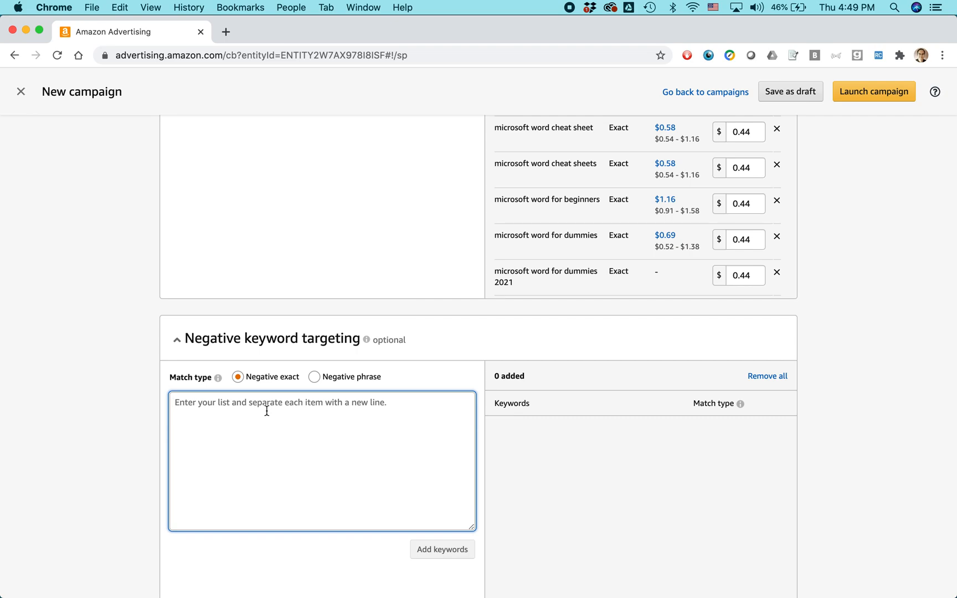
text(i300)
key(BackSpace)
text(media)
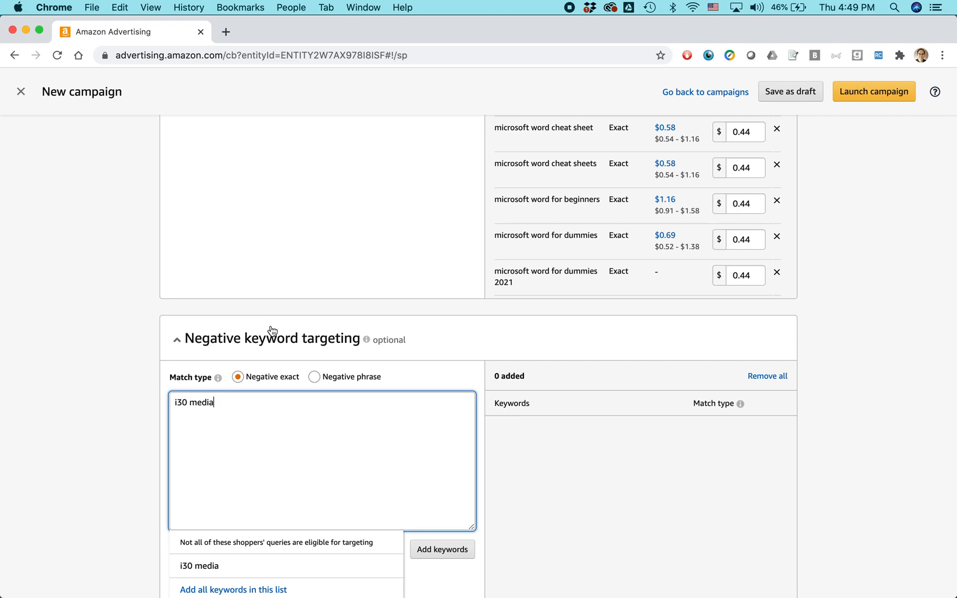
key(Return)
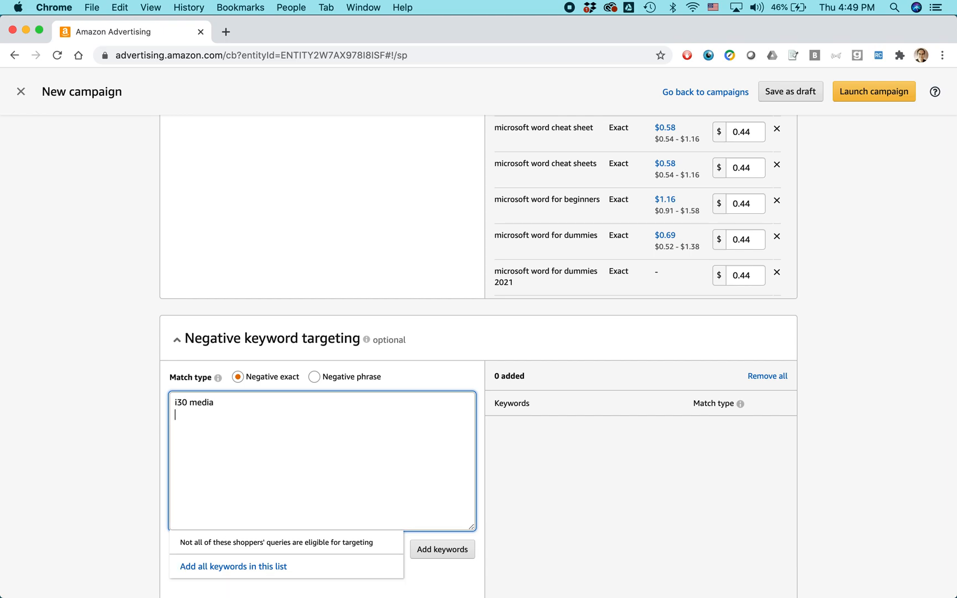
text(ian lamont)
key(Return)
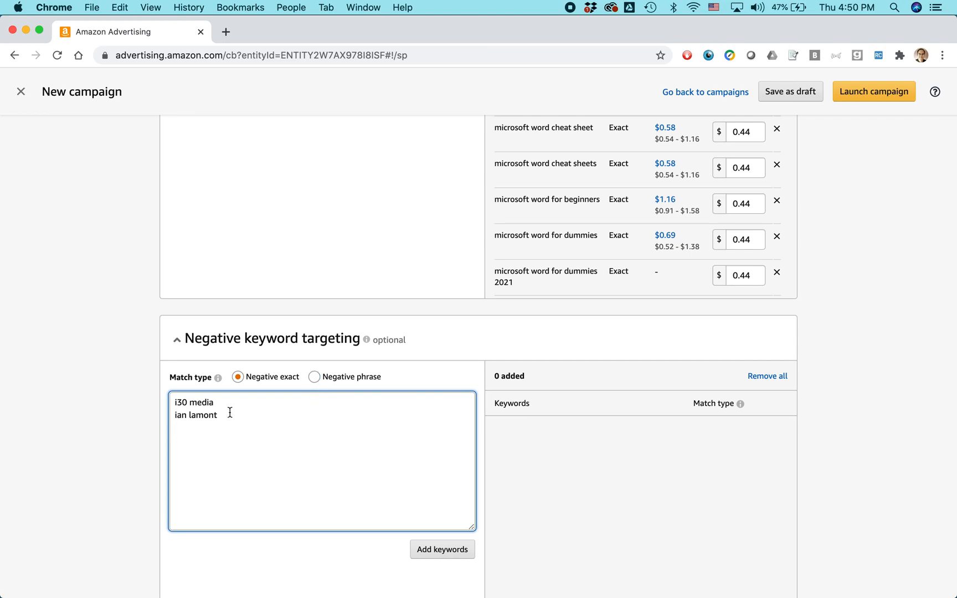
drag(221, 414, 170, 413)
click(447, 553)
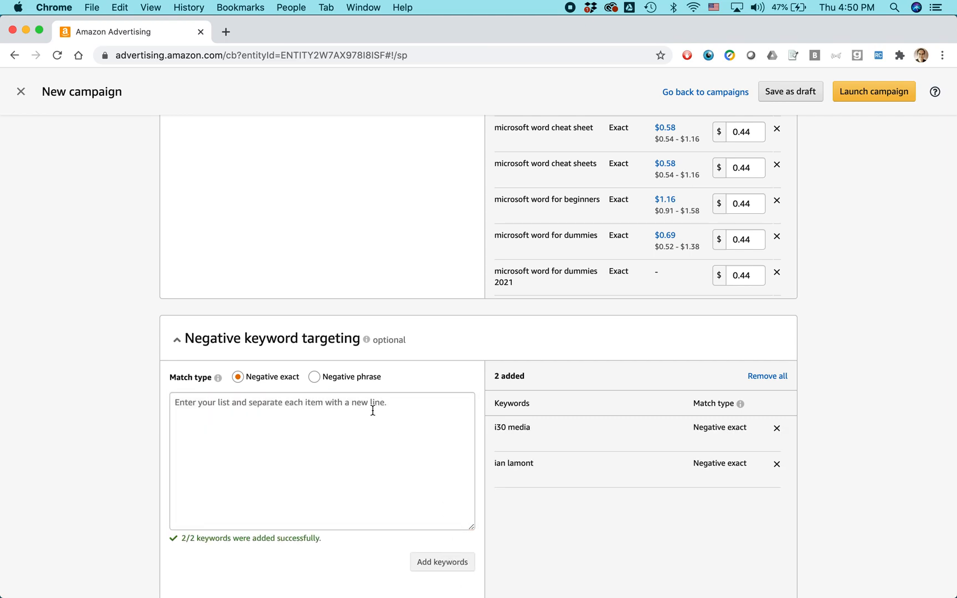
- Examine the ad preview in the Creative section and compare it with the cheat sheet's product page in Firefox
scroll(373, 410, down, 5)
scroll(373, 410, down, 10)
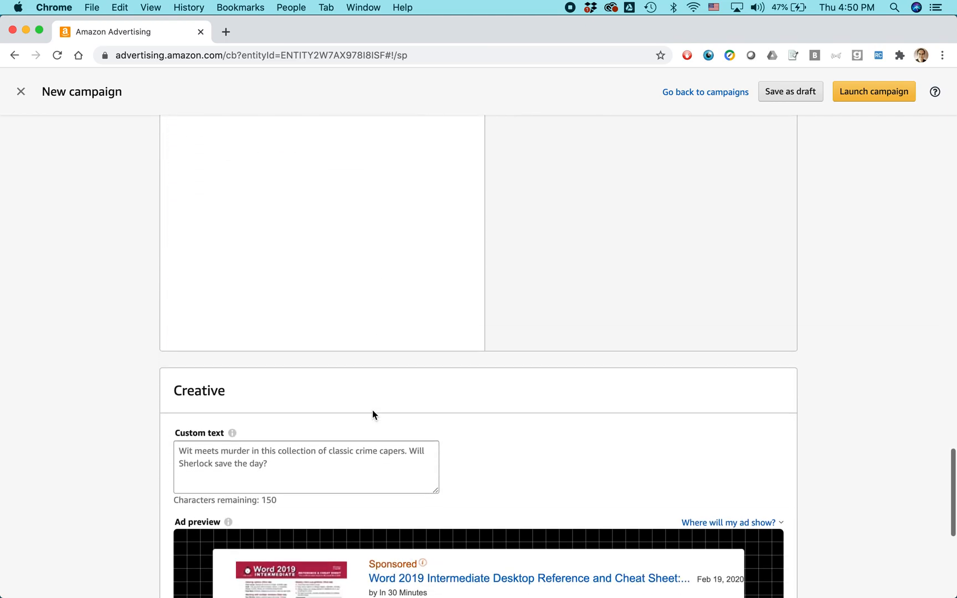
scroll(372, 413, down, 3)
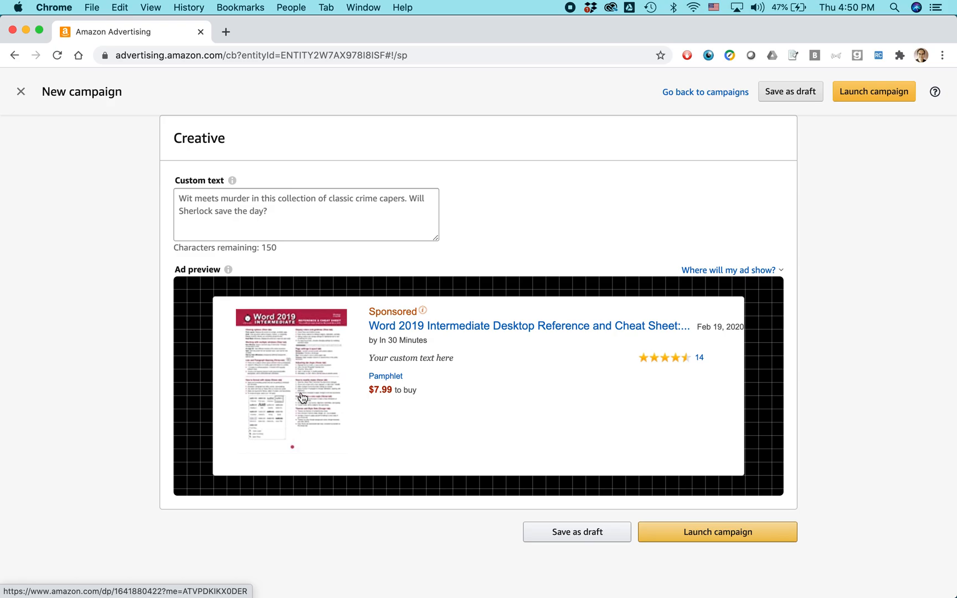
key(super+Tab)
key(super+Tab)
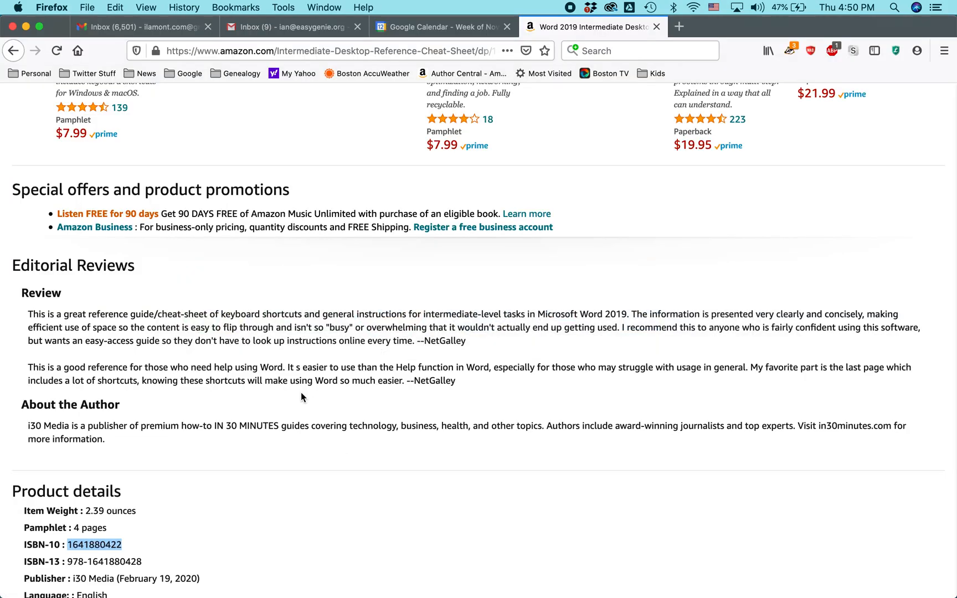
scroll(304, 386, up, 10)
scroll(306, 392, up, 6)
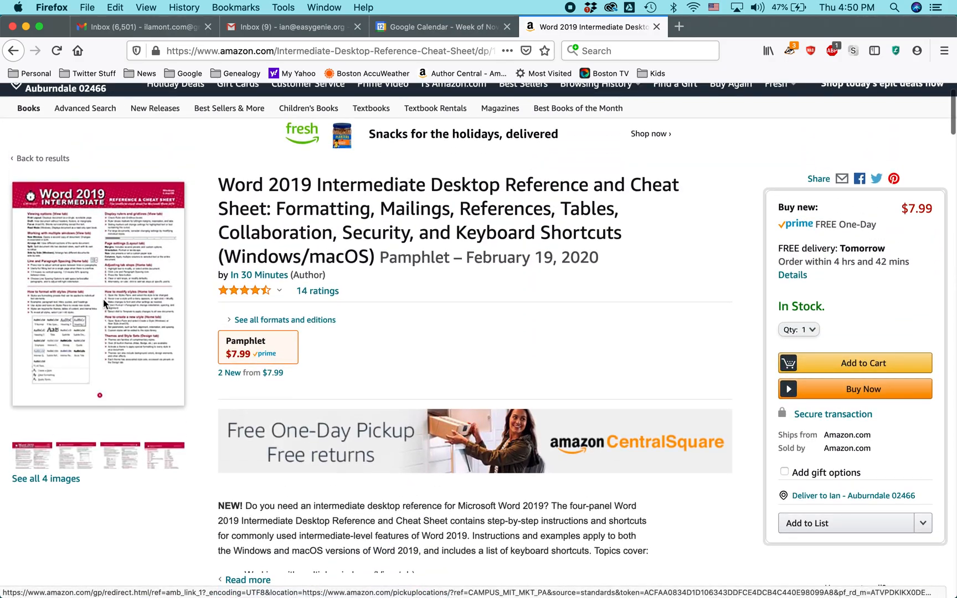
key(super+Tab)
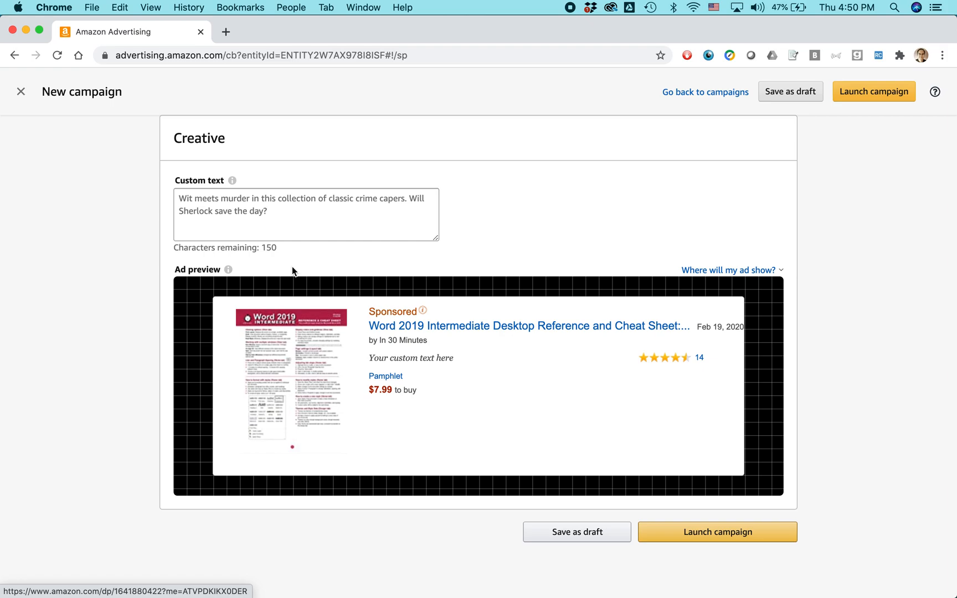
- In Firefox, expand the product description and select the sentence from "Instructions and examples apply" to "a list of keyboard shortcuts."
click(229, 219)
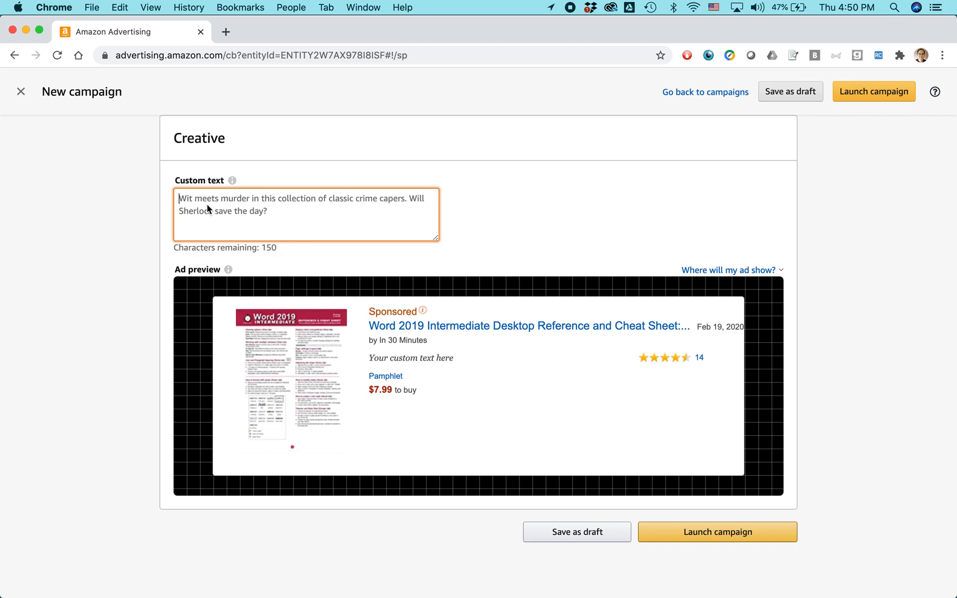
key(super+Tab)
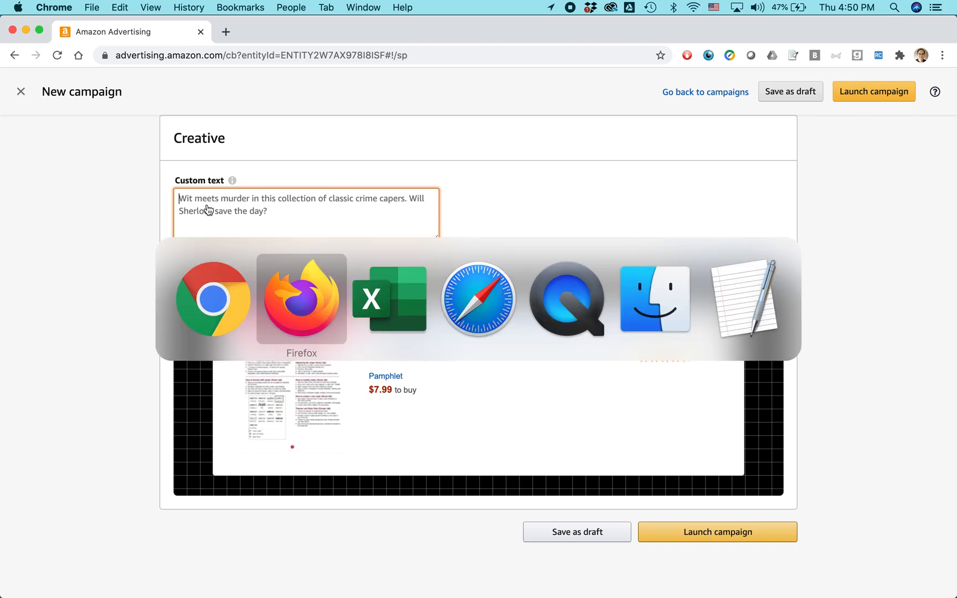
scroll(424, 232, down, 1)
scroll(423, 232, down, 3)
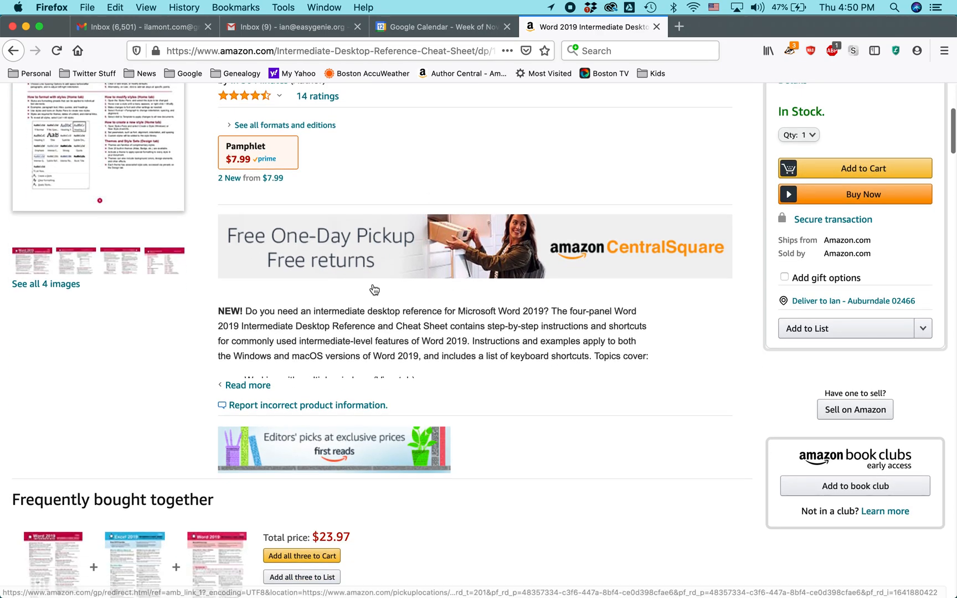
click(235, 386)
scroll(327, 357, down, 2)
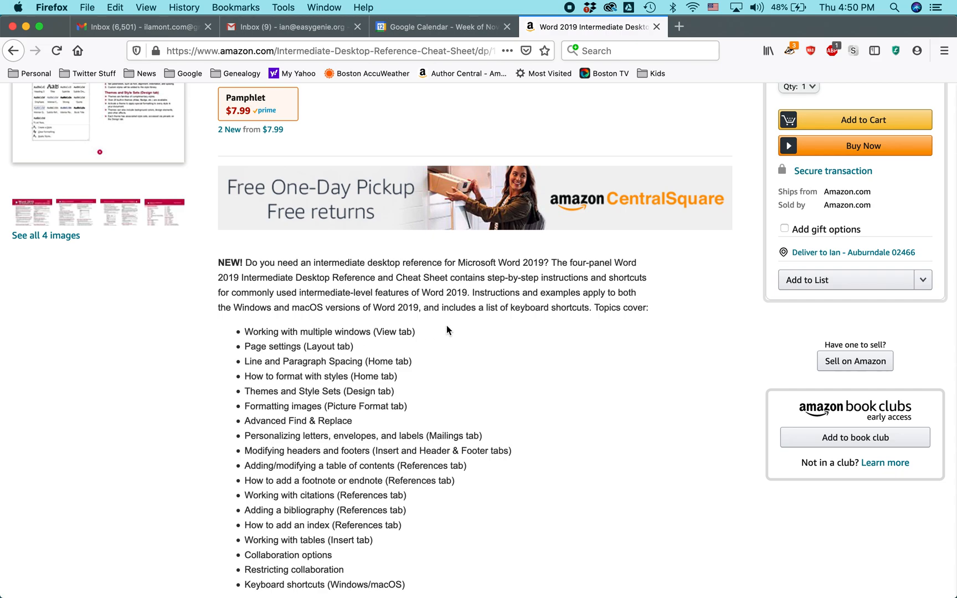
click(471, 293)
drag(471, 292, 591, 308)
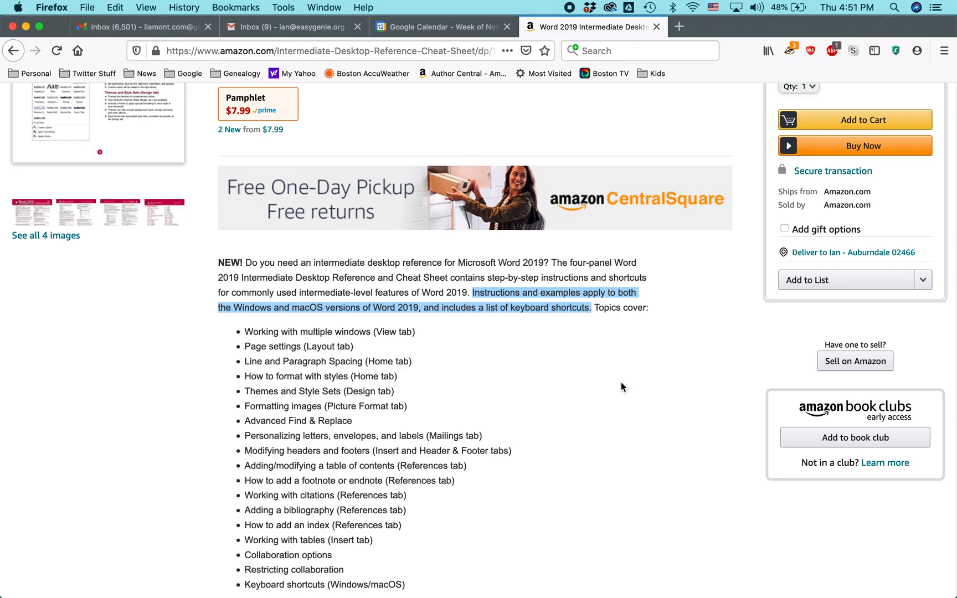
- Enlarge the product page to 120% and read through the rest of the description
key(super+plus)
key(super+plus)
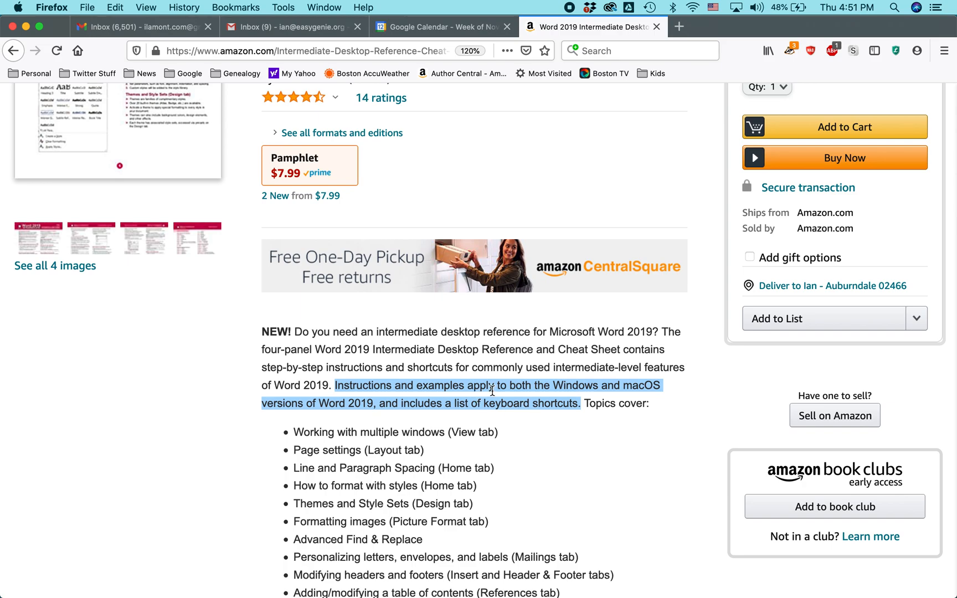
scroll(484, 357, down, 8)
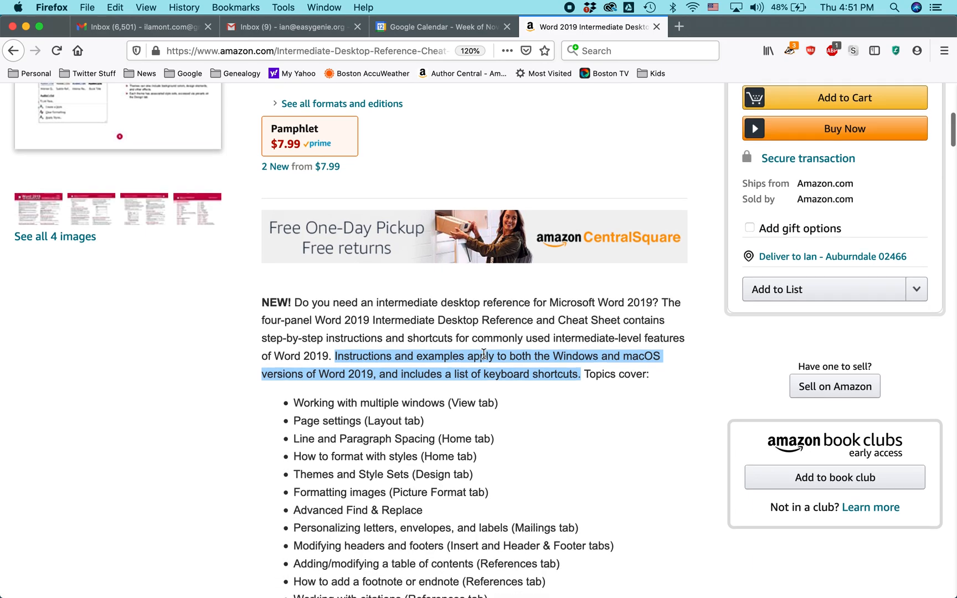
scroll(484, 354, down, 8)
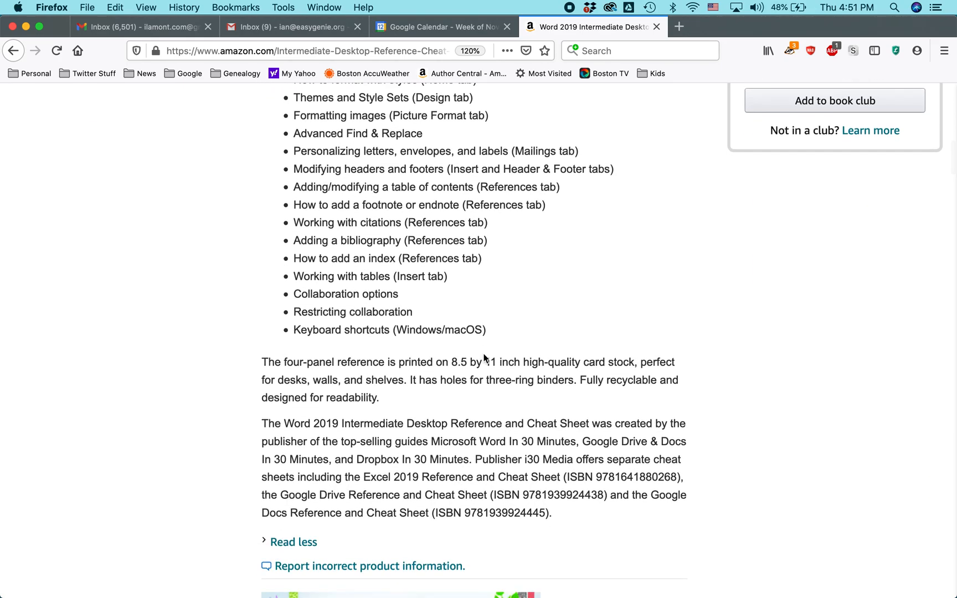
key(super+Tab)
click(290, 210)
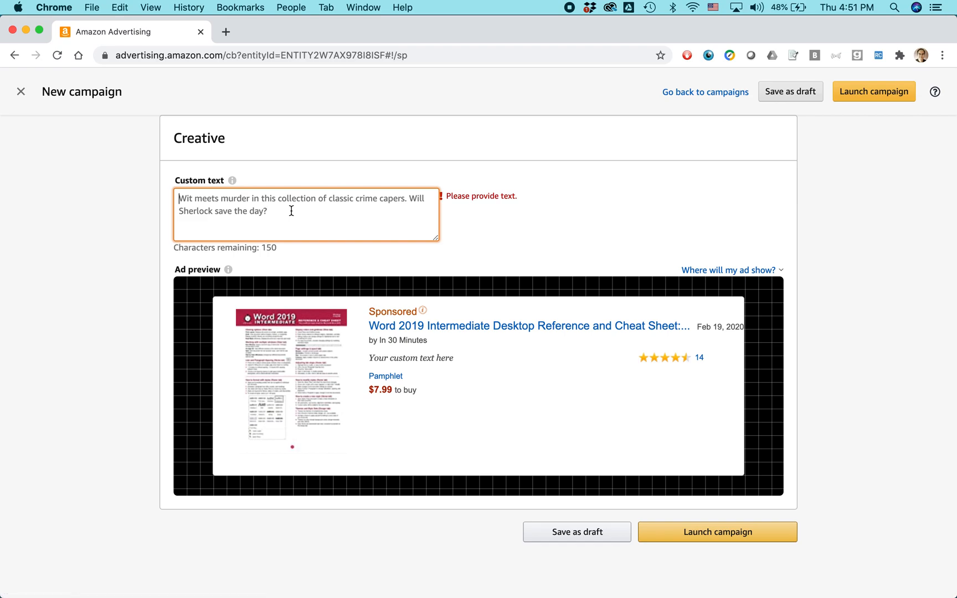
key(super+v)
key(super+z)
key(super+Tab)
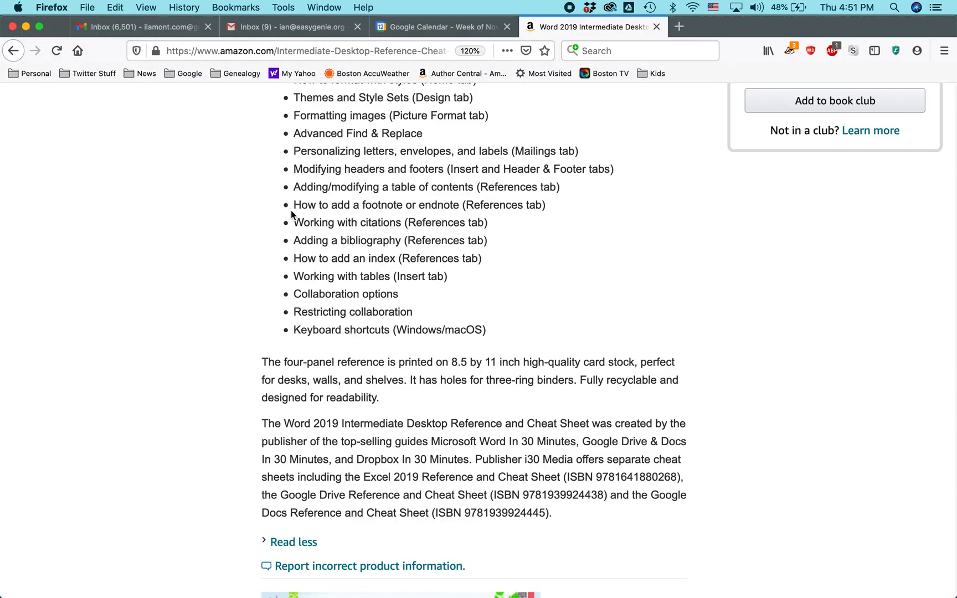
- Copy the selected description sentence, paste it as the ad's custom text in Chrome and launch the campaign
scroll(376, 286, up, 18)
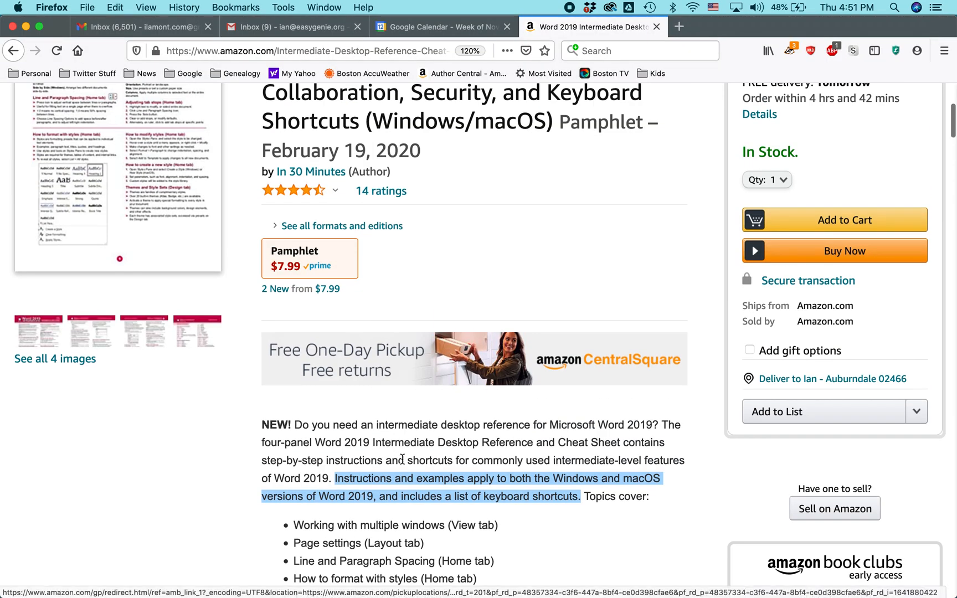
right_click(399, 485)
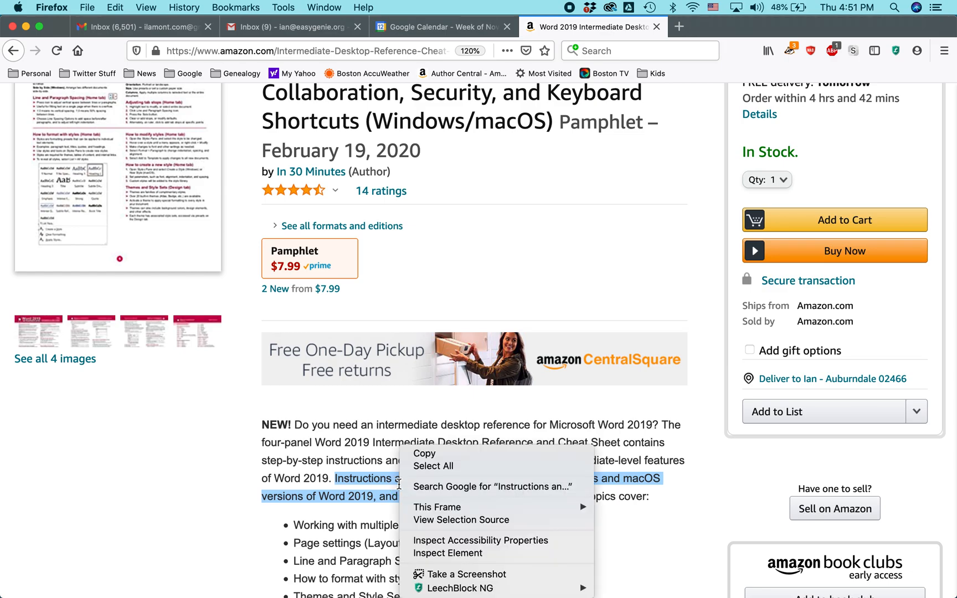
click(431, 453)
key(super+Tab)
key(super+v)
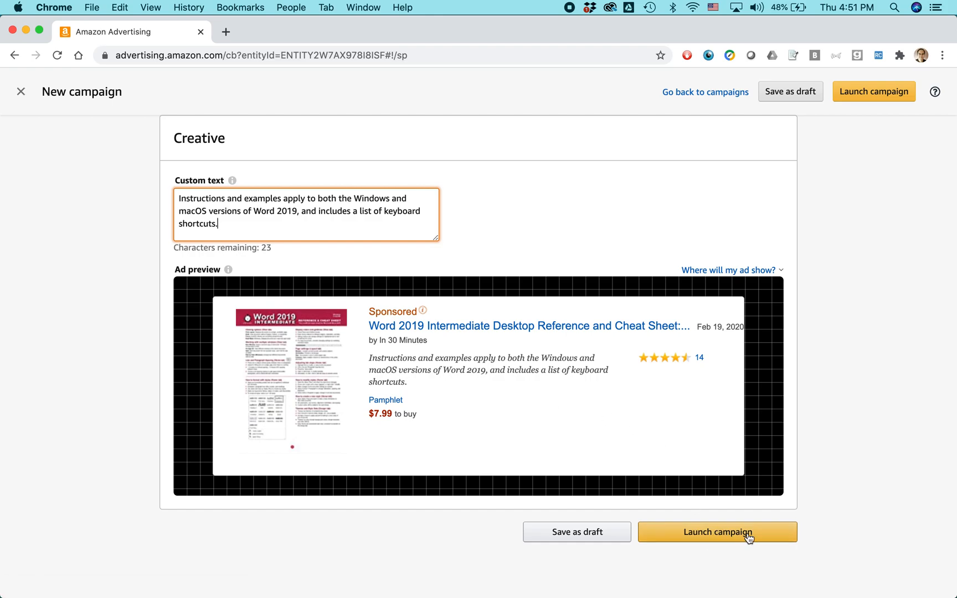
click(773, 537)
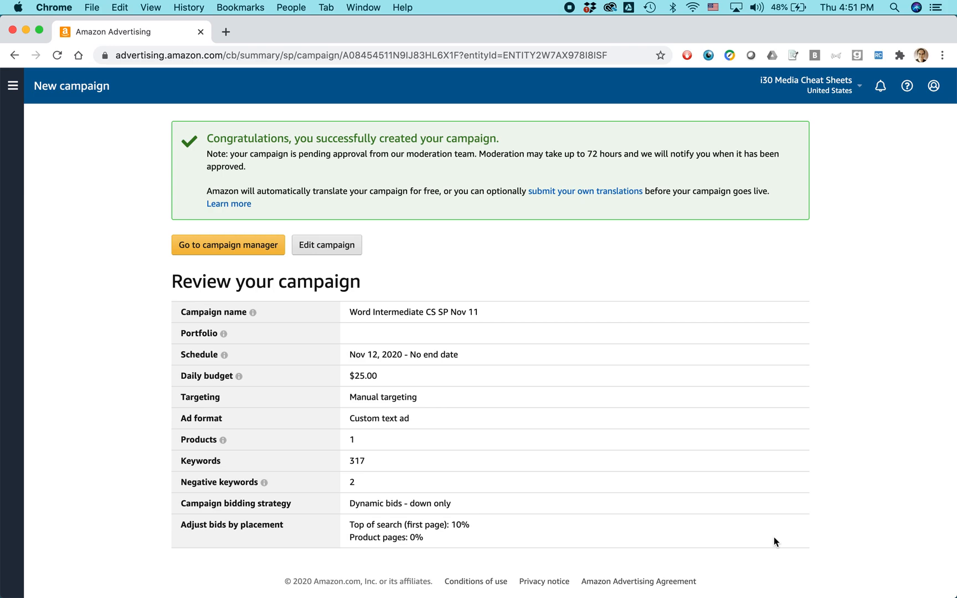
- Switch to Safari to show the Lean Media website's video page
key(super+Tab)
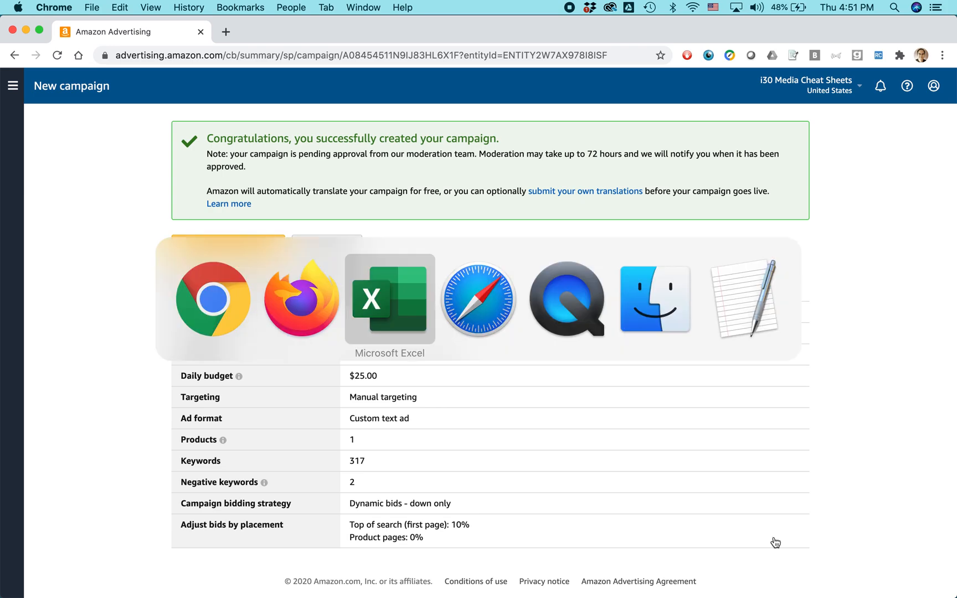
key(super+Tab)
key(super+Tab)
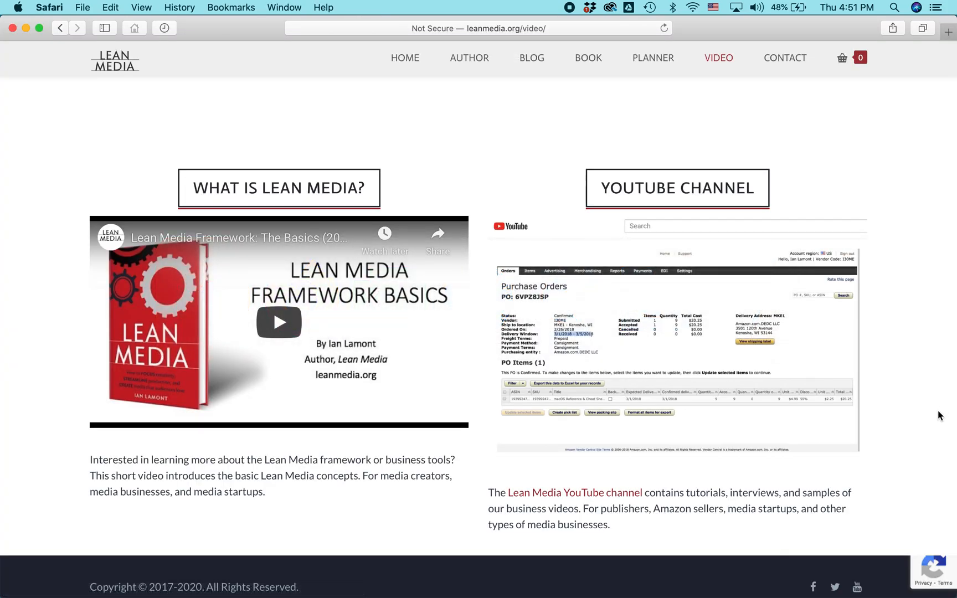